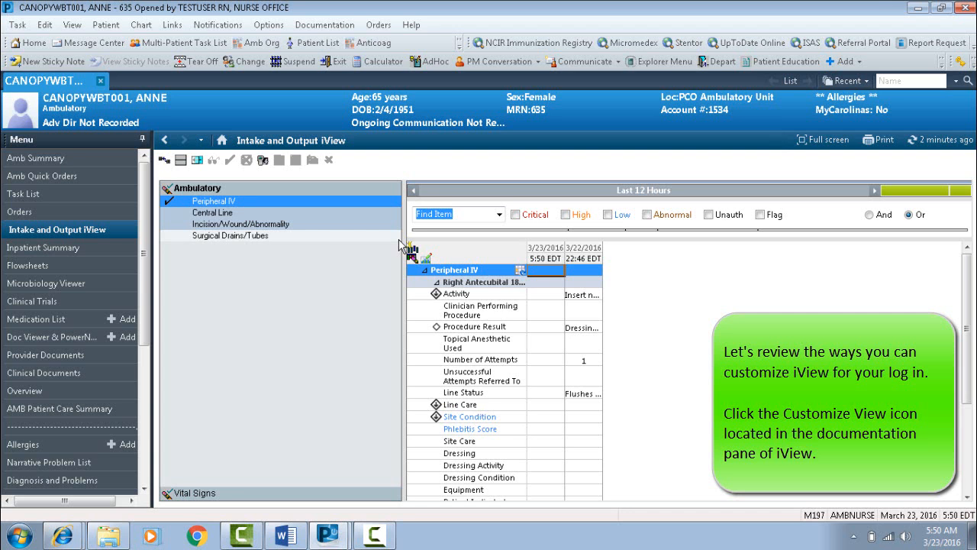
Customize the iView display so the Incision/Wound/Abnormality section is set to Default Open, and save the change.
left_click(413, 258)
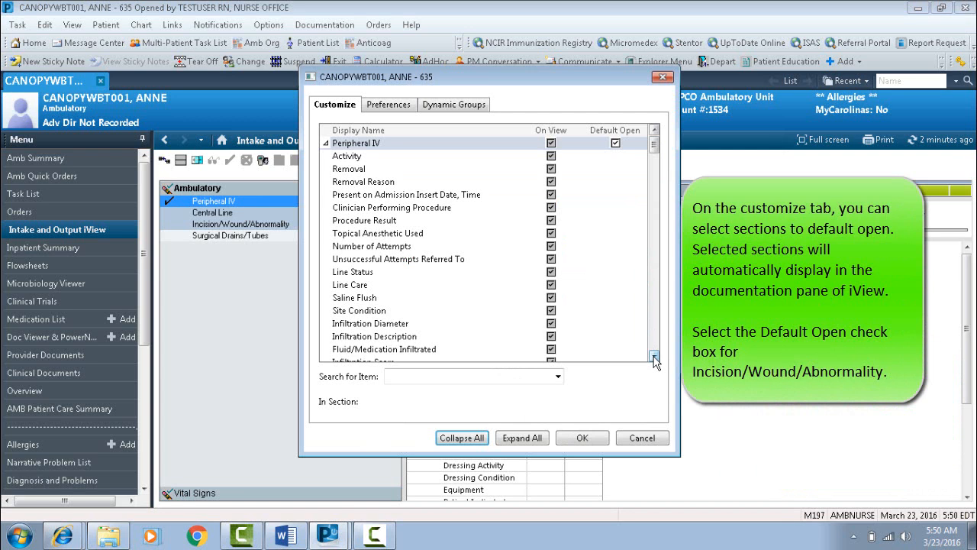
left_click_drag(654, 357, 654, 357)
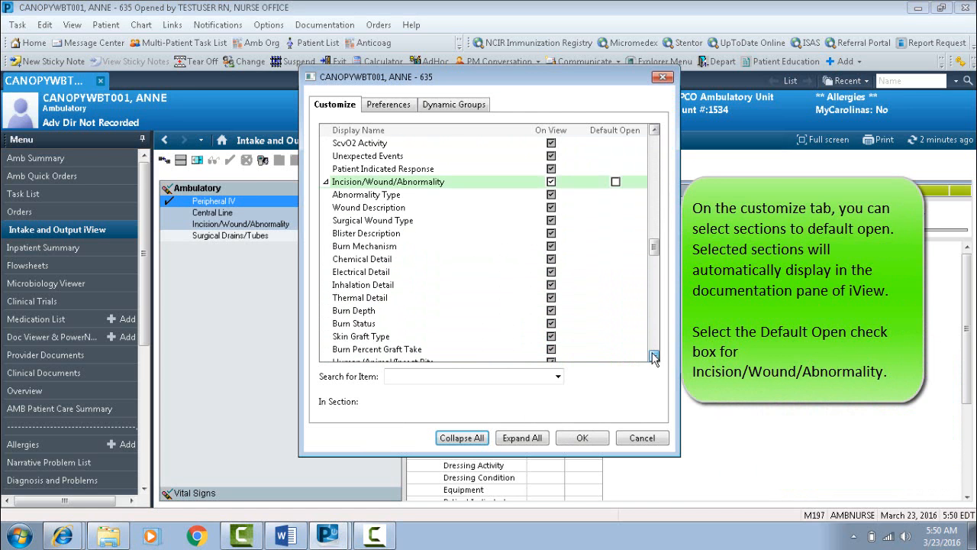
left_click(615, 183)
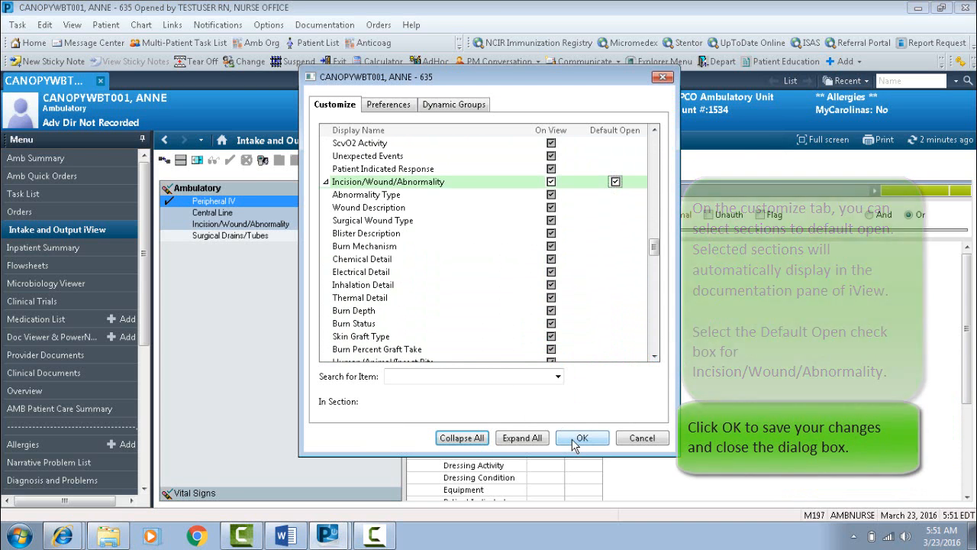
left_click(576, 441)
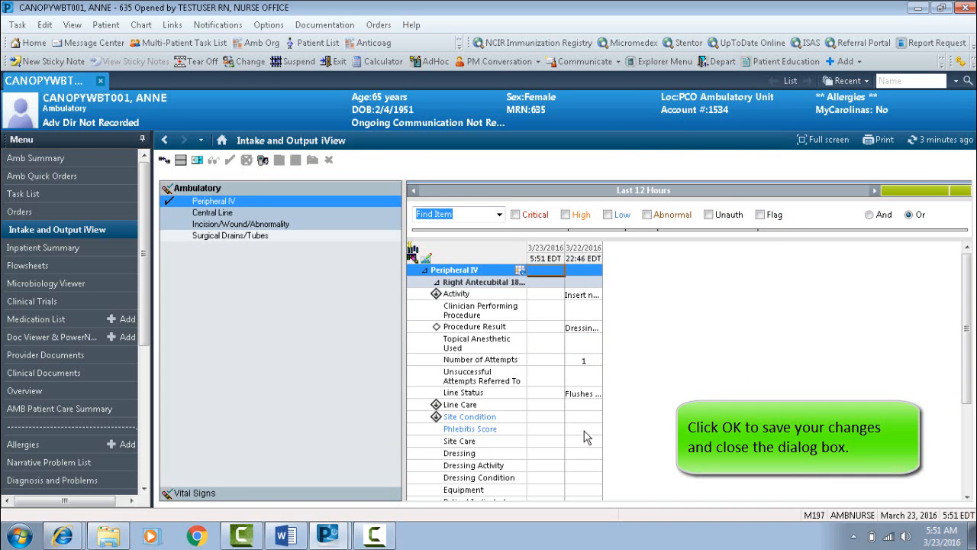
Insert a new documentation time column for 0300 on 03/23/2016.
right_click(561, 259)
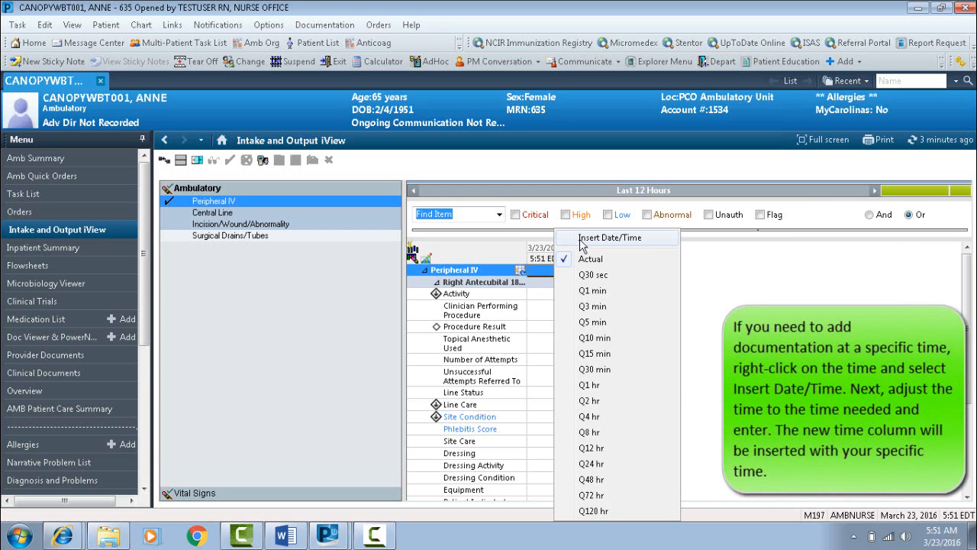
left_click(603, 237)
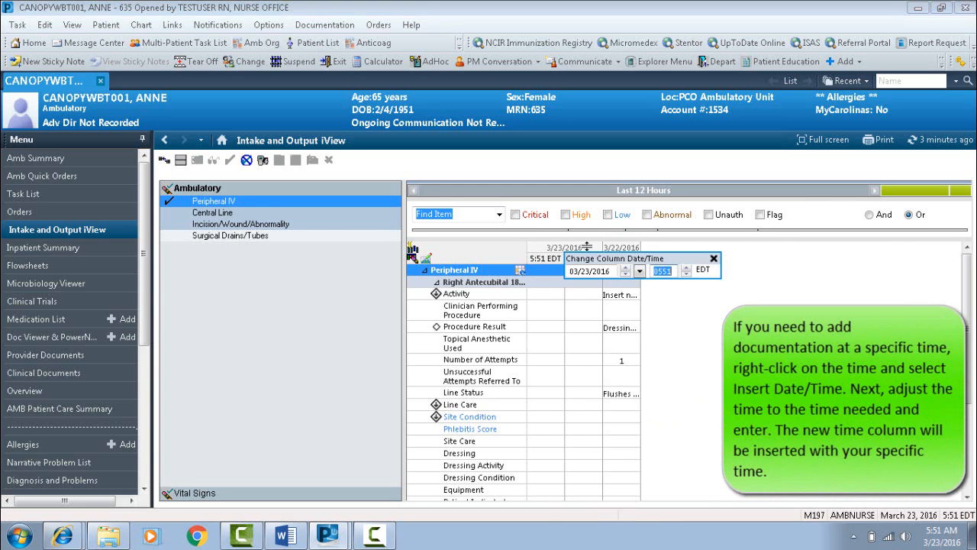
type("0300")
key("Return")
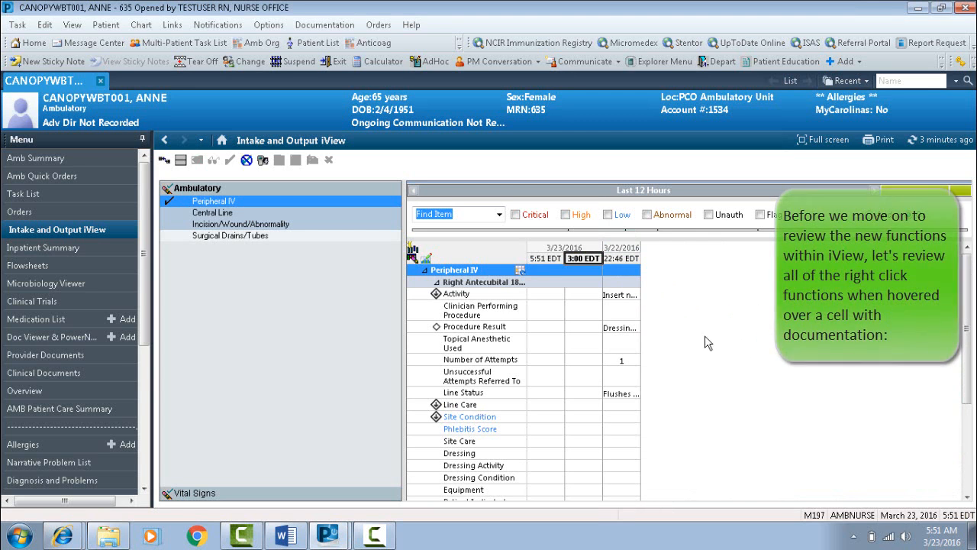
Review the actions available for the documented Activity cell in the 22:46 column.
right_click(611, 296)
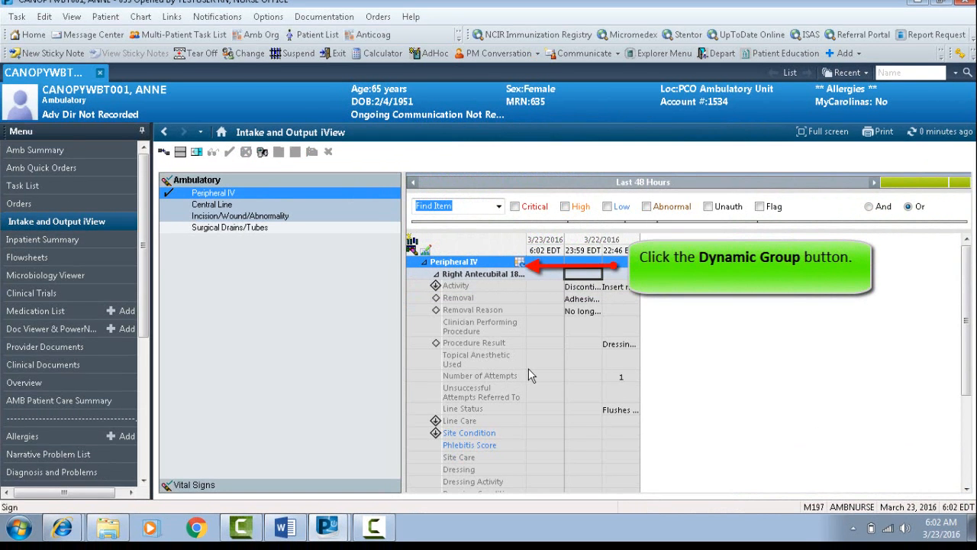
Add a Peripheral IV dynamic group defined as Right, Antecubital, 18 gauge, Over the needle.
left_click(519, 263)
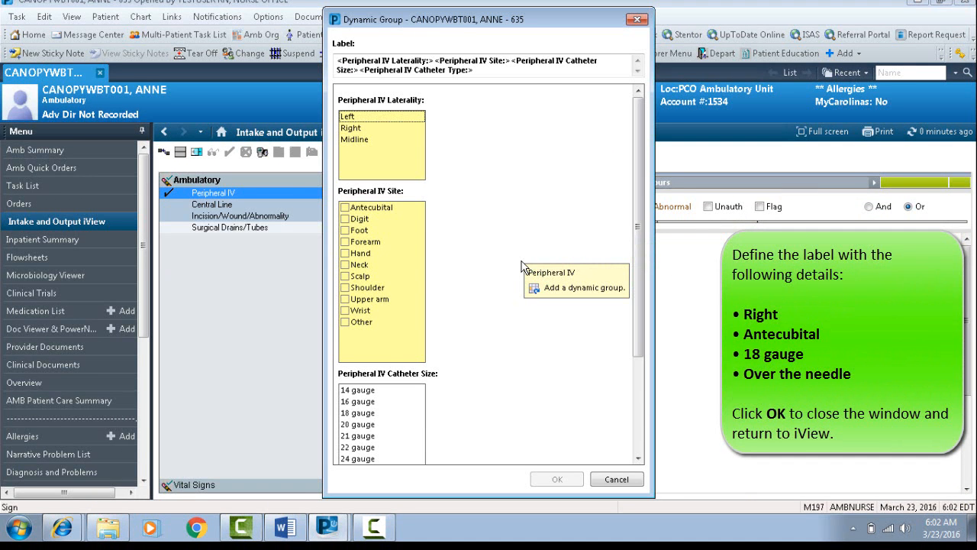
left_click(360, 128)
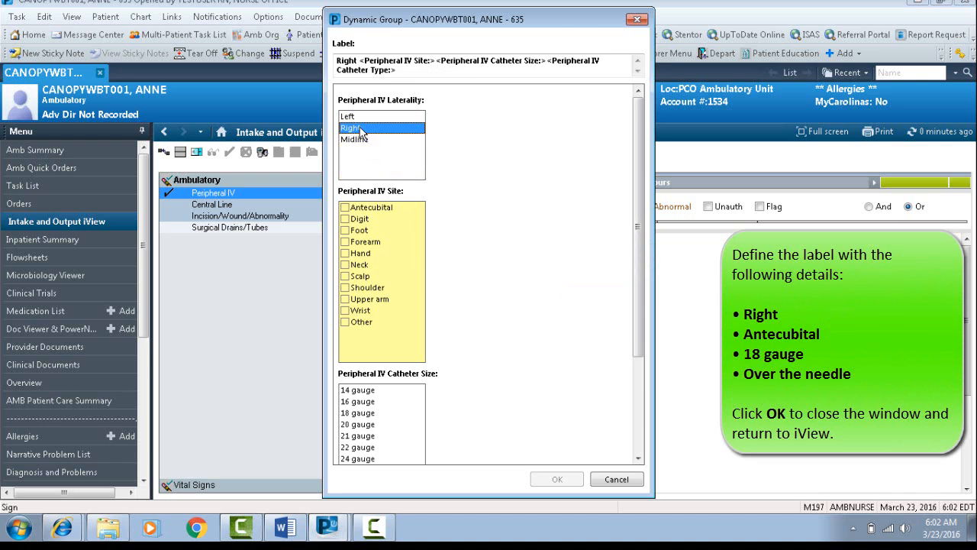
left_click(365, 209)
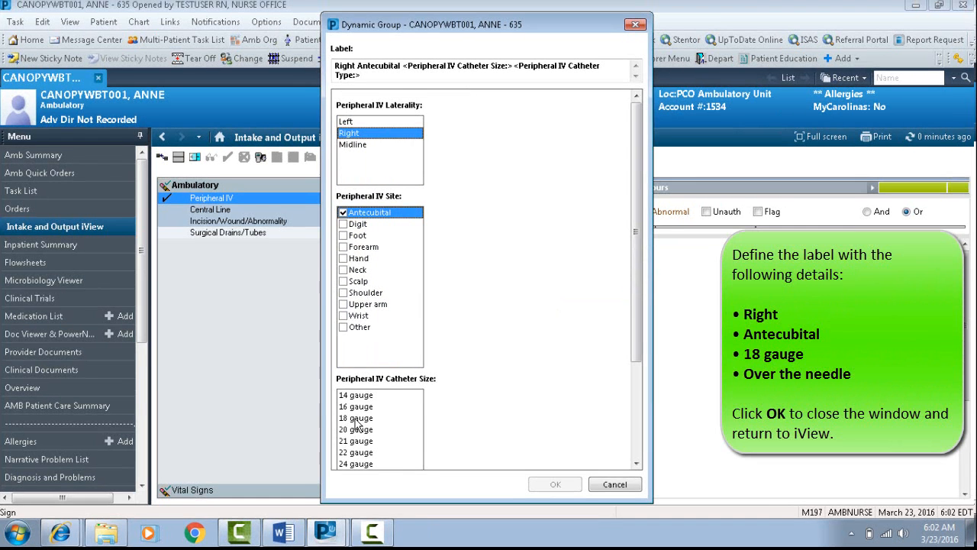
left_click(358, 413)
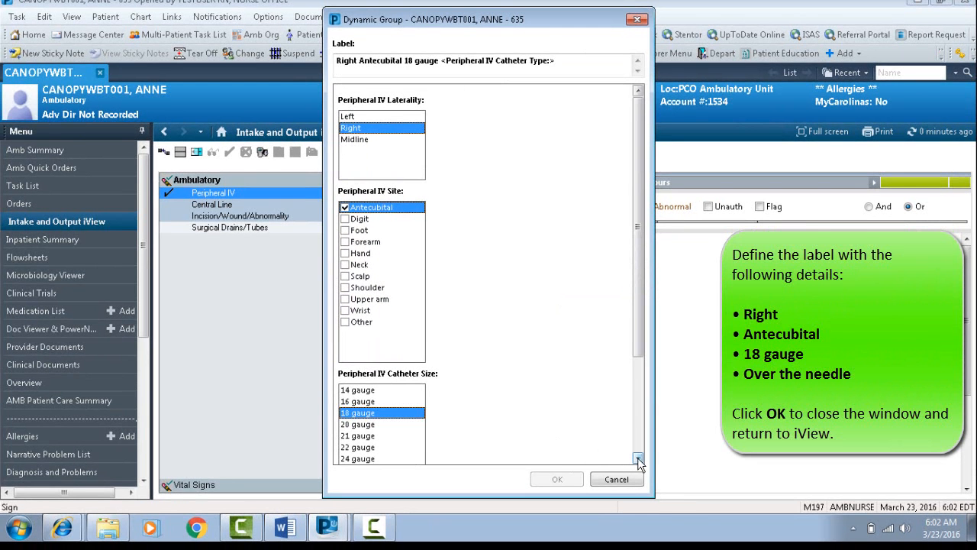
left_click(638, 459)
left_click(638, 459)
left_click(638, 458)
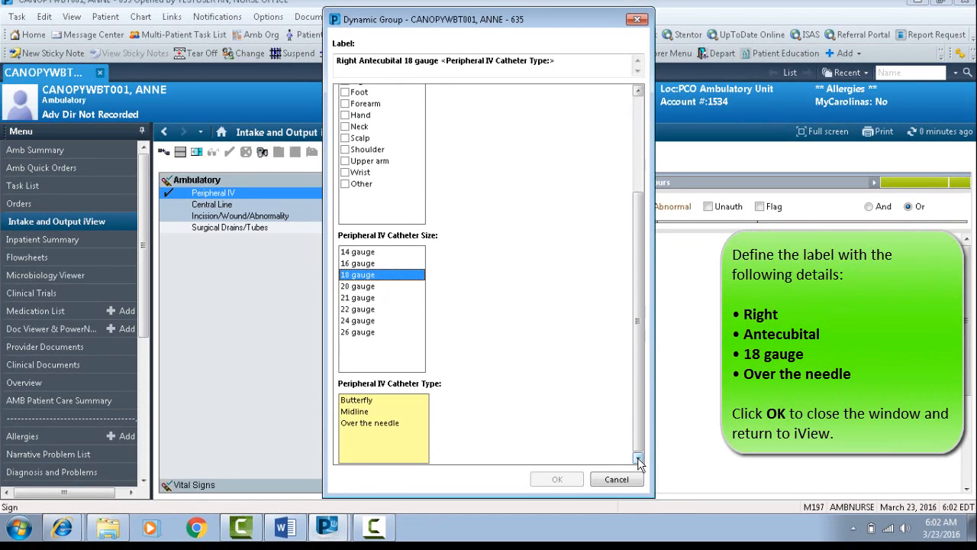
left_click(399, 423)
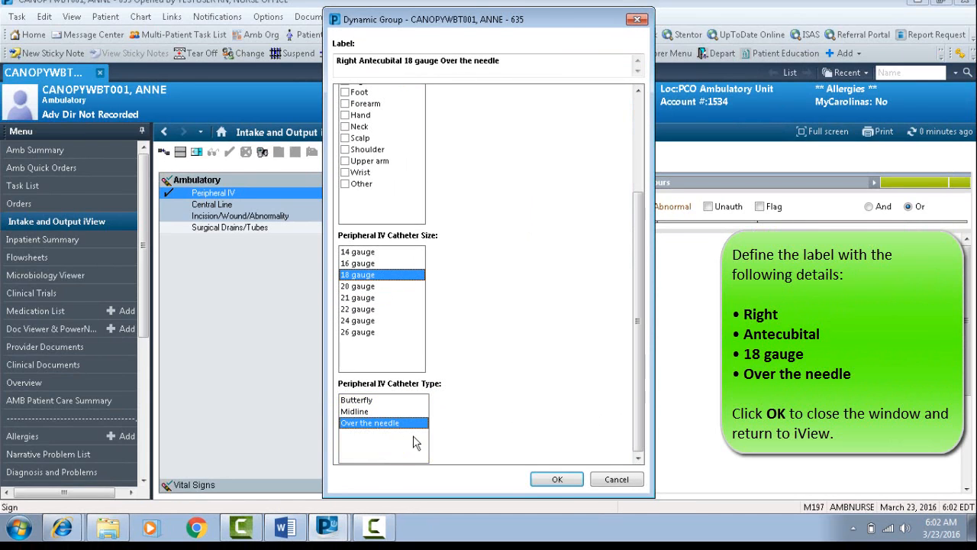
left_click(563, 479)
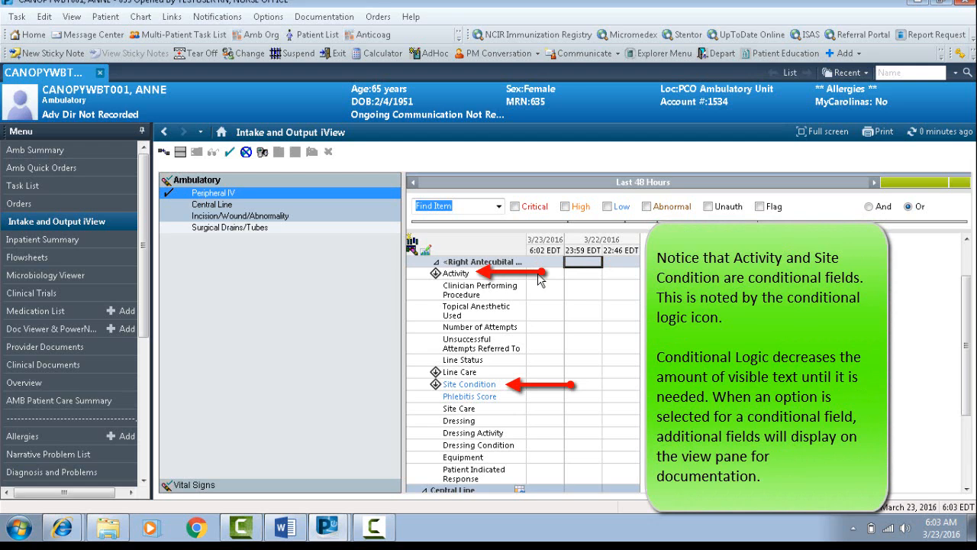
In the 6:02 column, document Activity as Insert new site and Procedure Result as Dressing applied immediately, Dressing dated and Insertion successful.
left_click(545, 255)
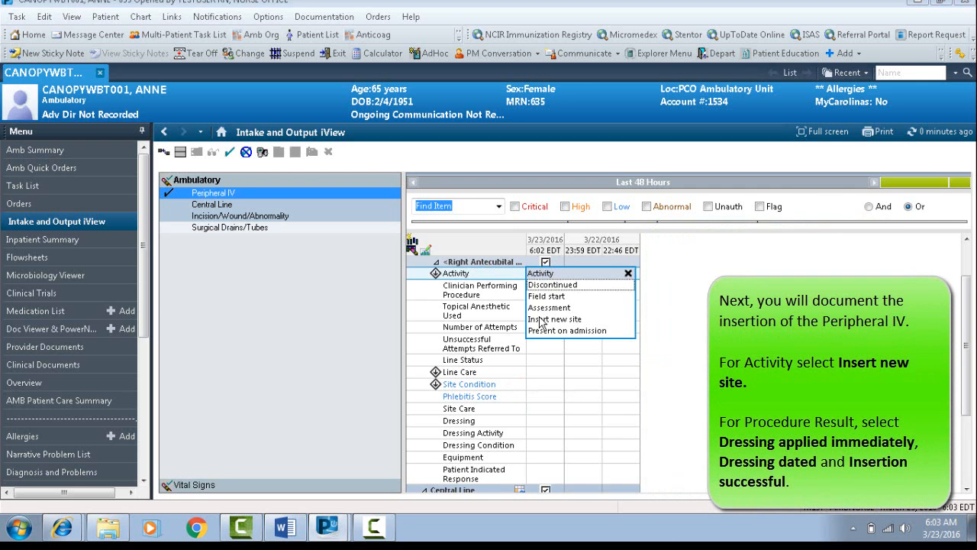
left_click(542, 322)
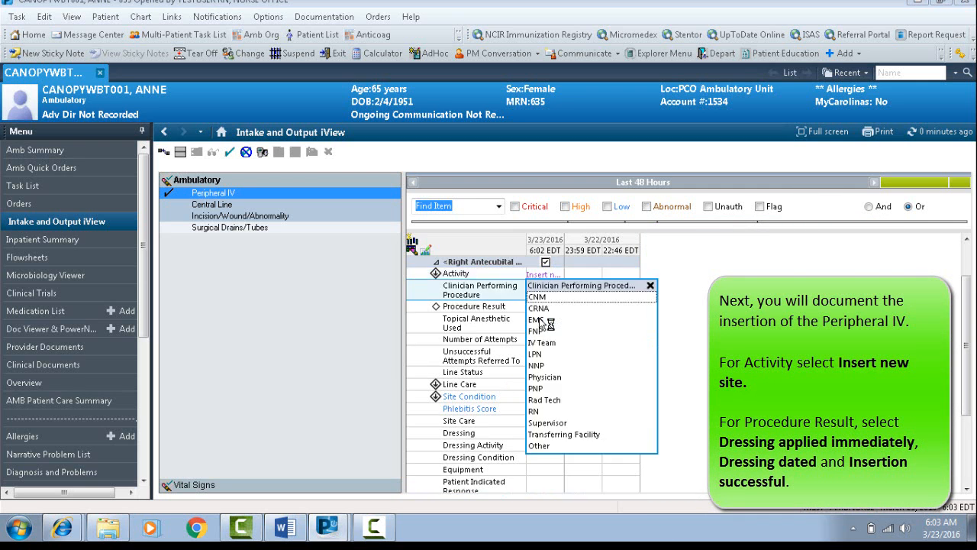
key("Return")
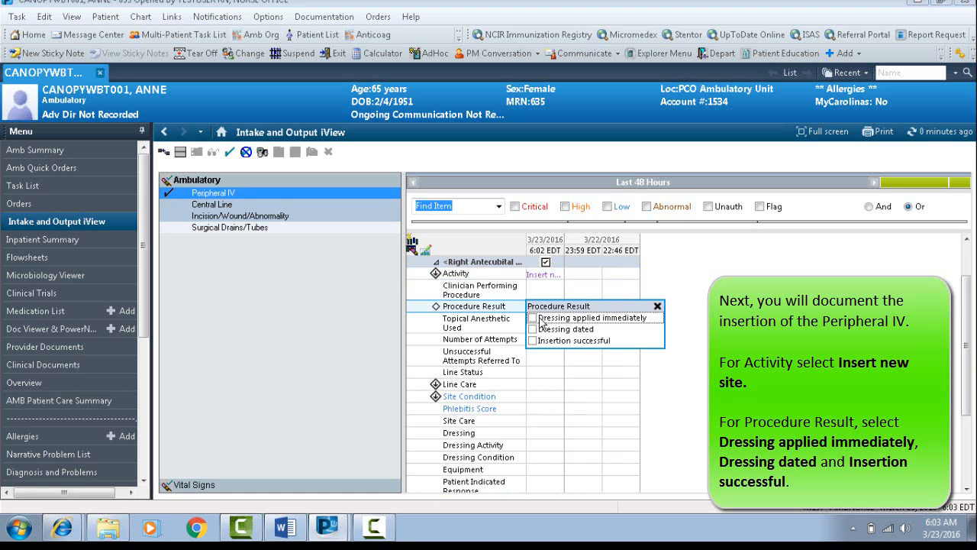
left_click(540, 318)
left_click(541, 340)
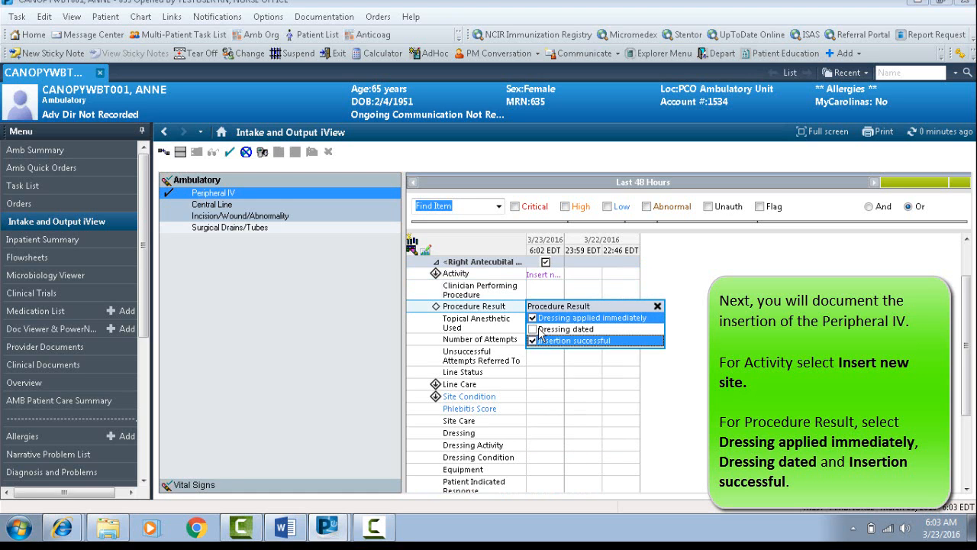
left_click(542, 329)
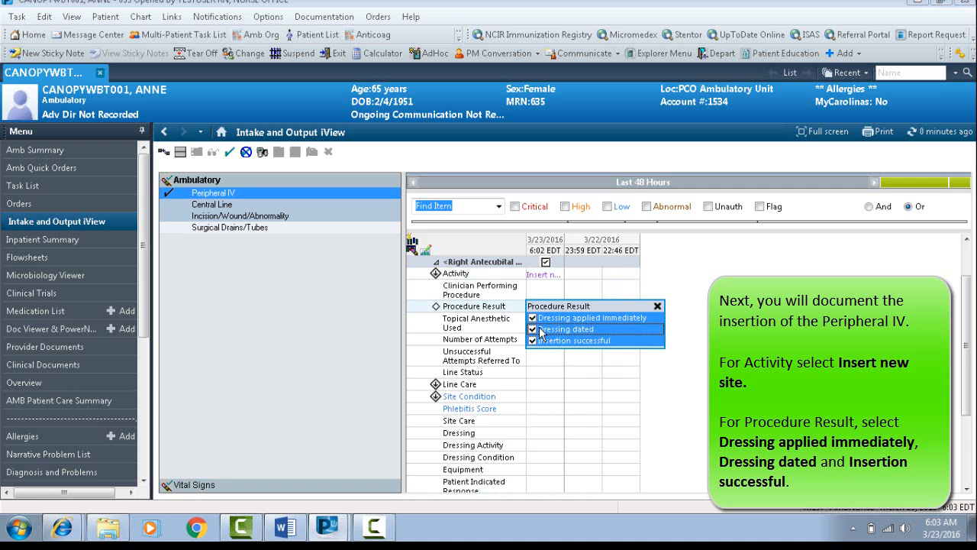
key("Return")
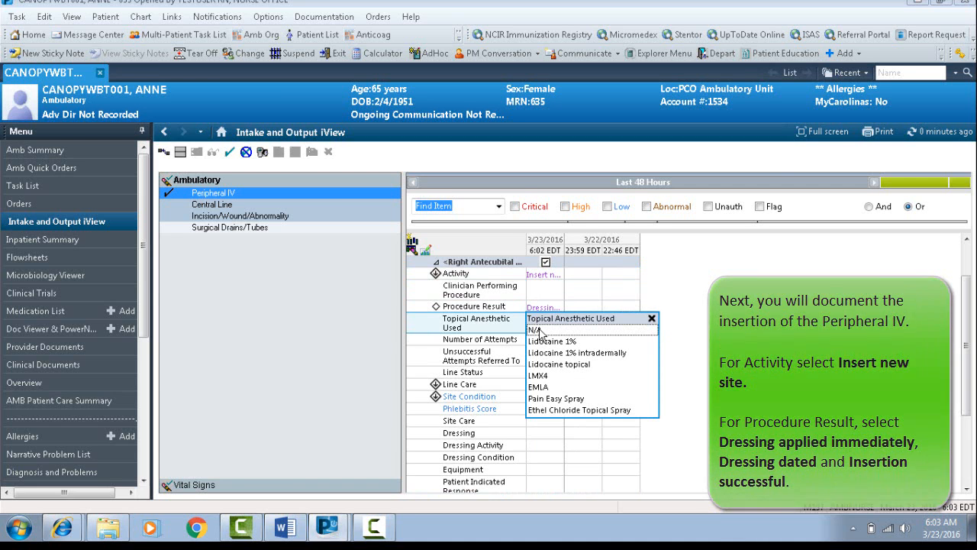
Document 1 for Number of Attempts and Flushes easily and Good blood return for Line Status, and sign the Peripheral IV entry.
key("Return")
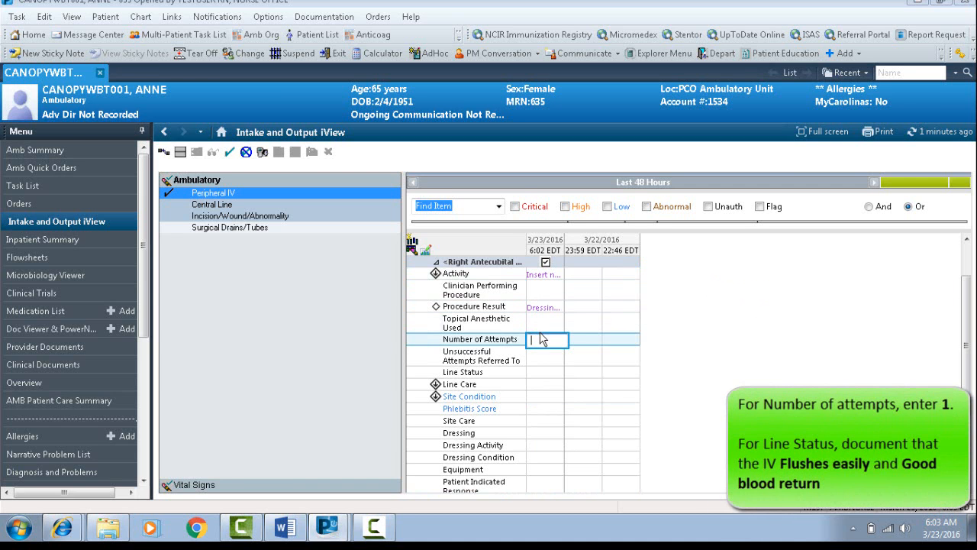
type("1")
key("Return")
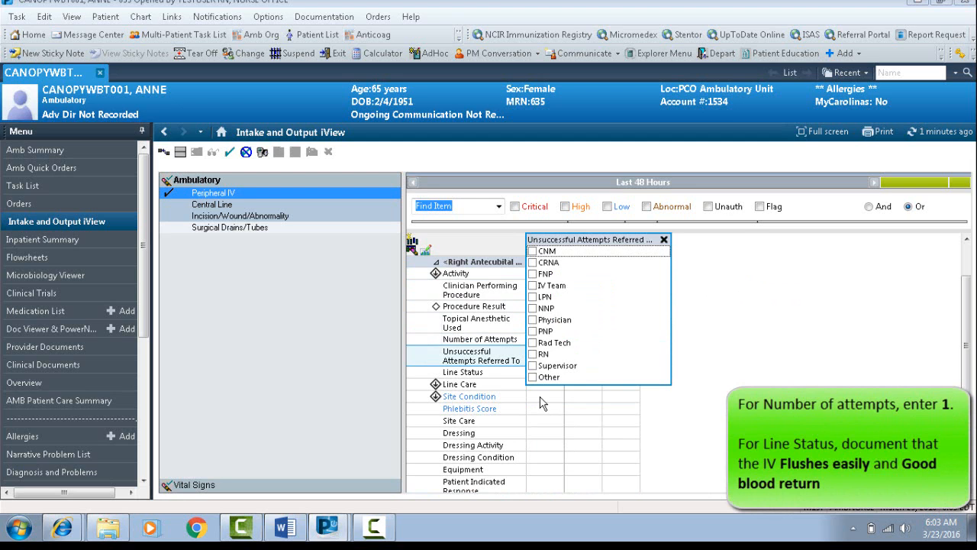
key("Return")
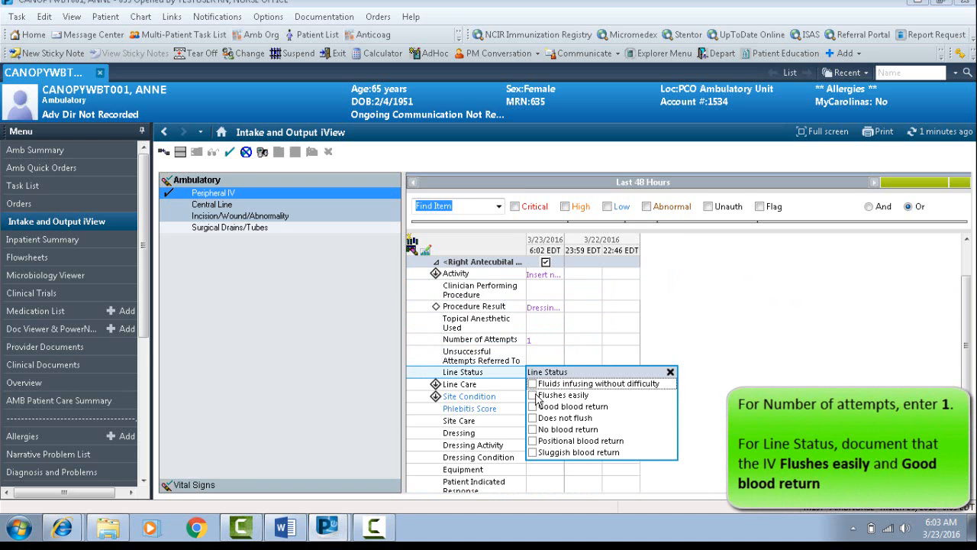
left_click(534, 395)
left_click(532, 406)
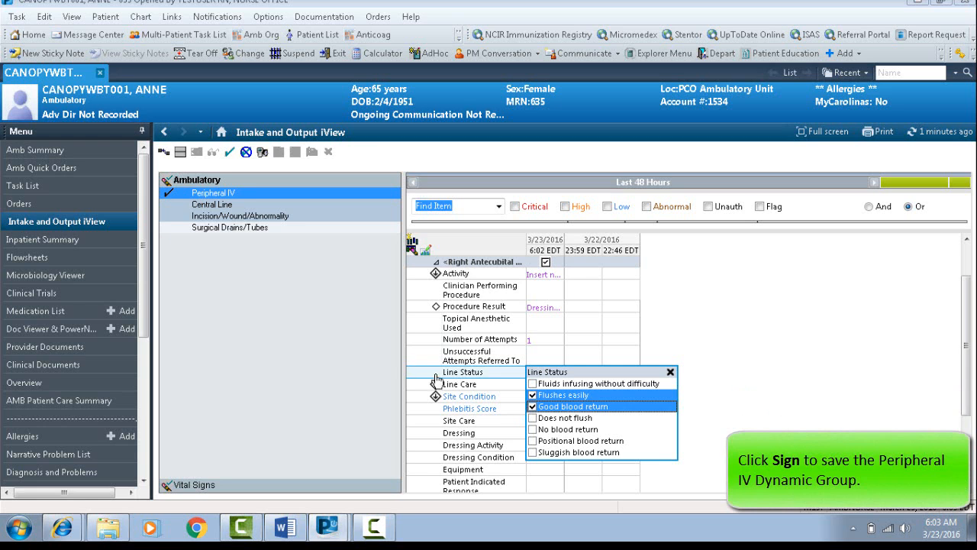
left_click(226, 153)
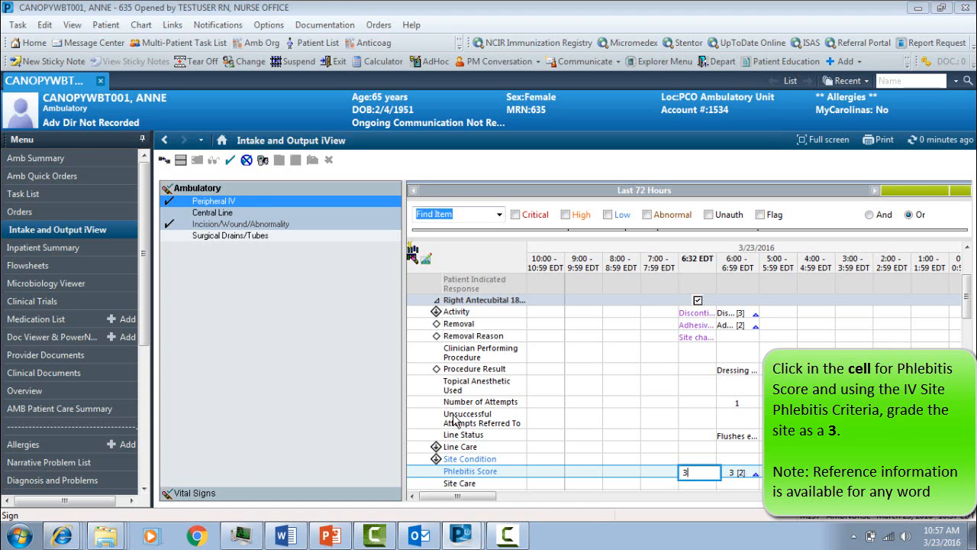
Consult the Phlebitis Score reference criteria and sign the Peripheral IV discontinuation documentation.
left_click(475, 472)
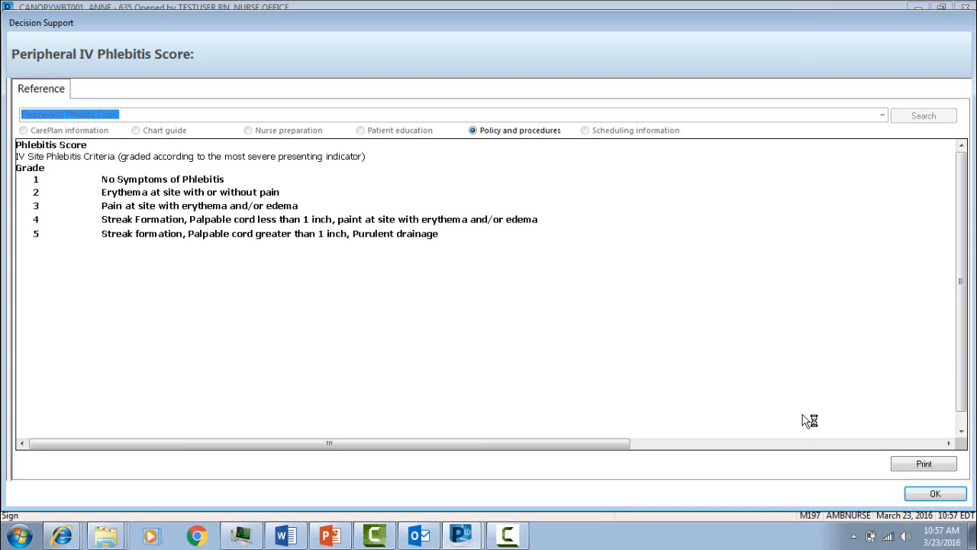
left_click(936, 494)
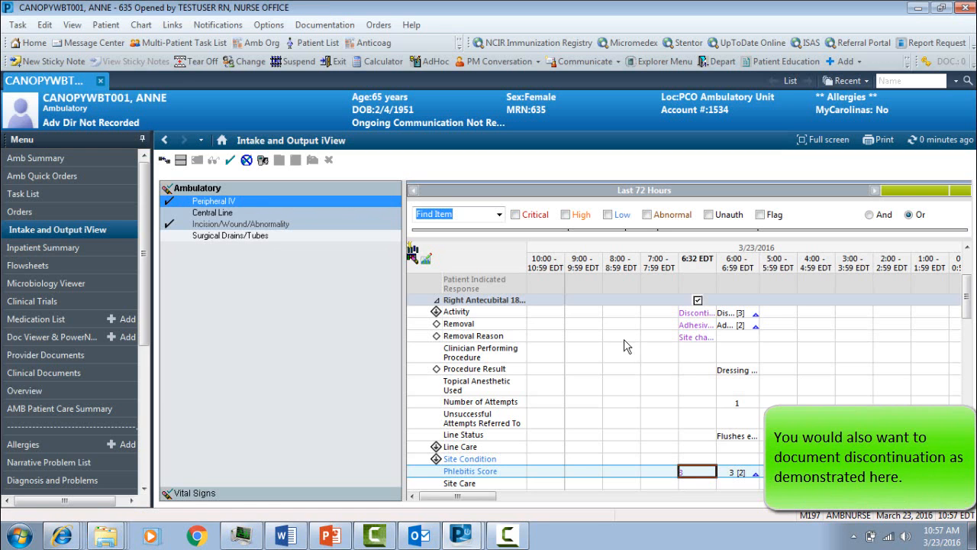
left_click(235, 163)
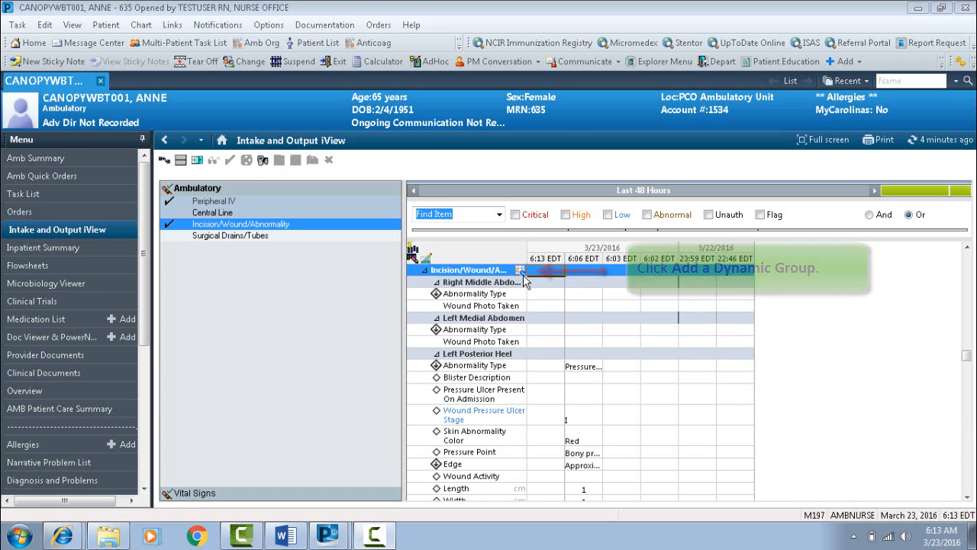
Add an Incision/Wound/Abnormality dynamic group with laterality Left, location description Anterior and location Chest.
left_click(520, 270)
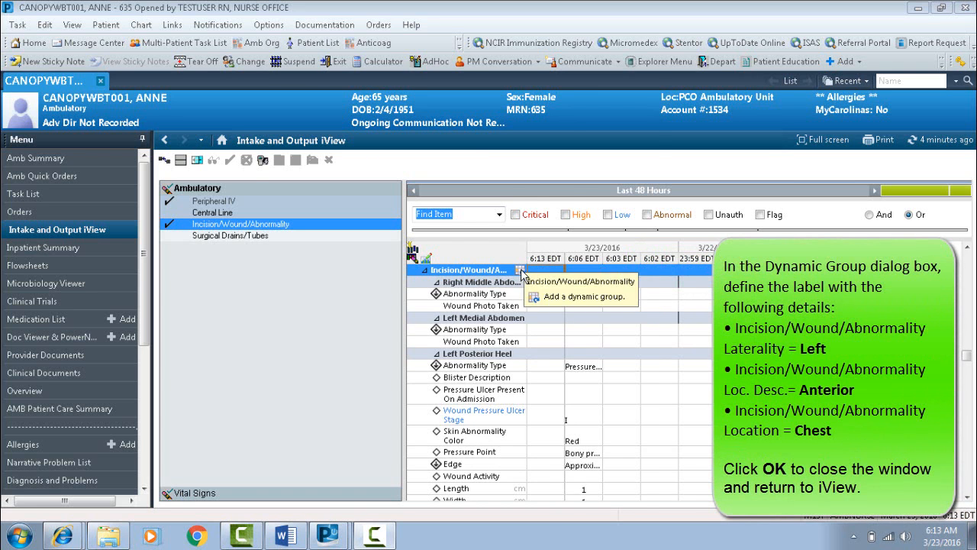
left_click(557, 296)
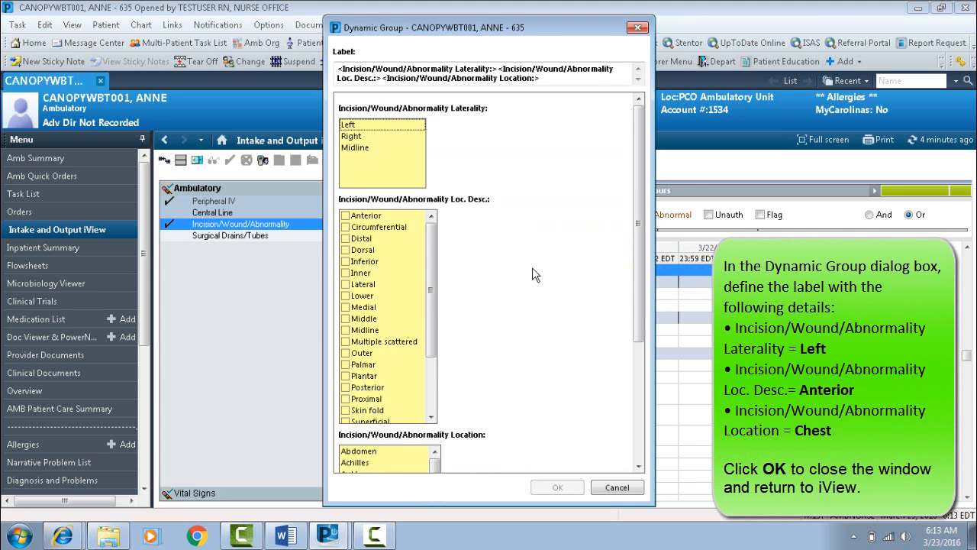
left_click(359, 125)
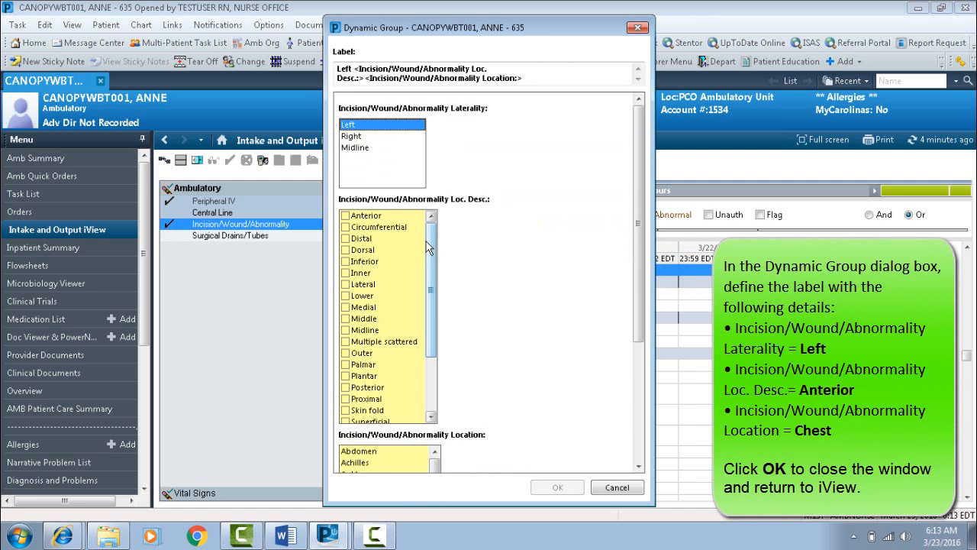
left_click(366, 215)
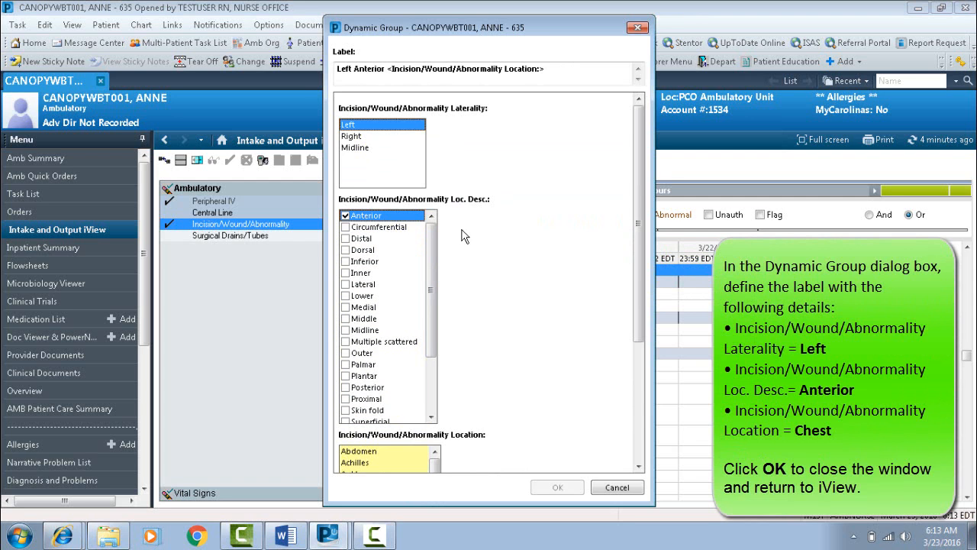
left_click_drag(637, 222, 641, 393)
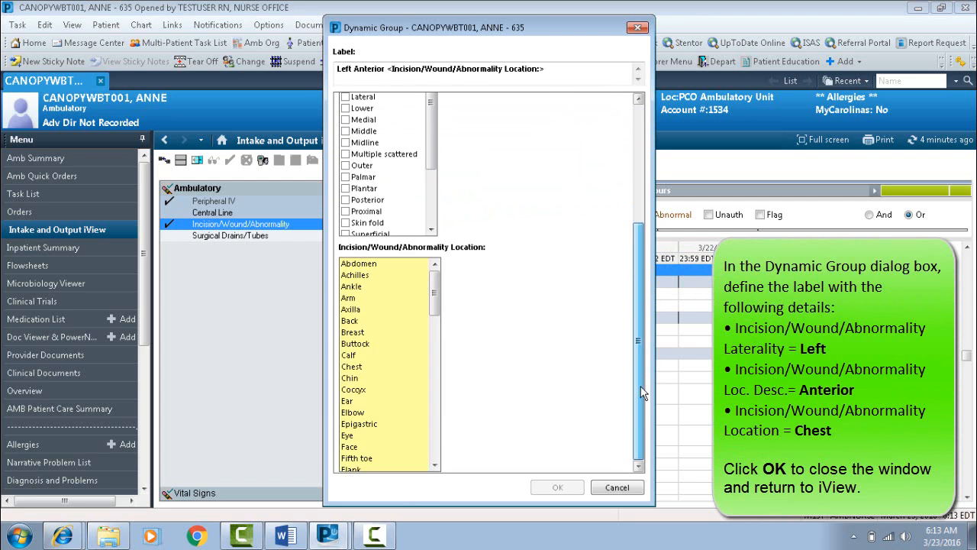
left_click(358, 368)
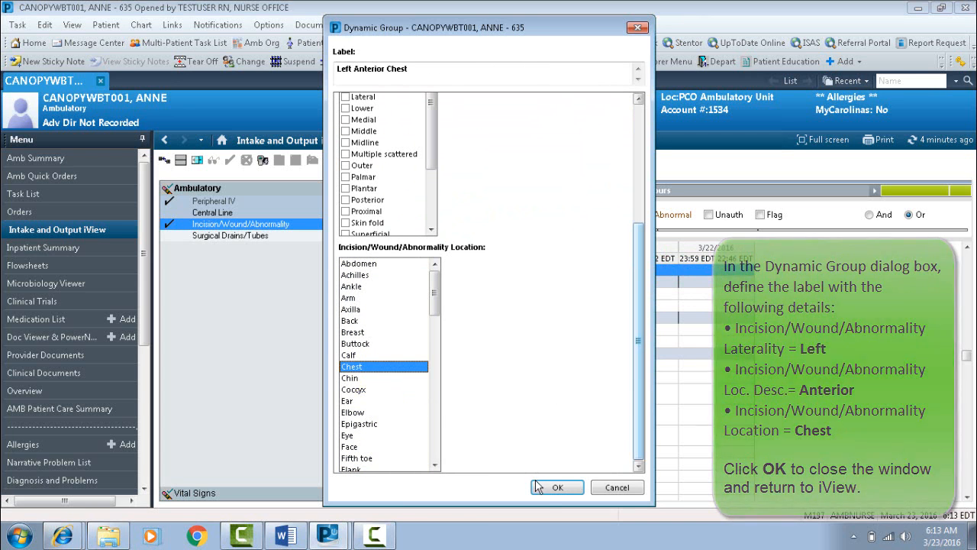
left_click(555, 487)
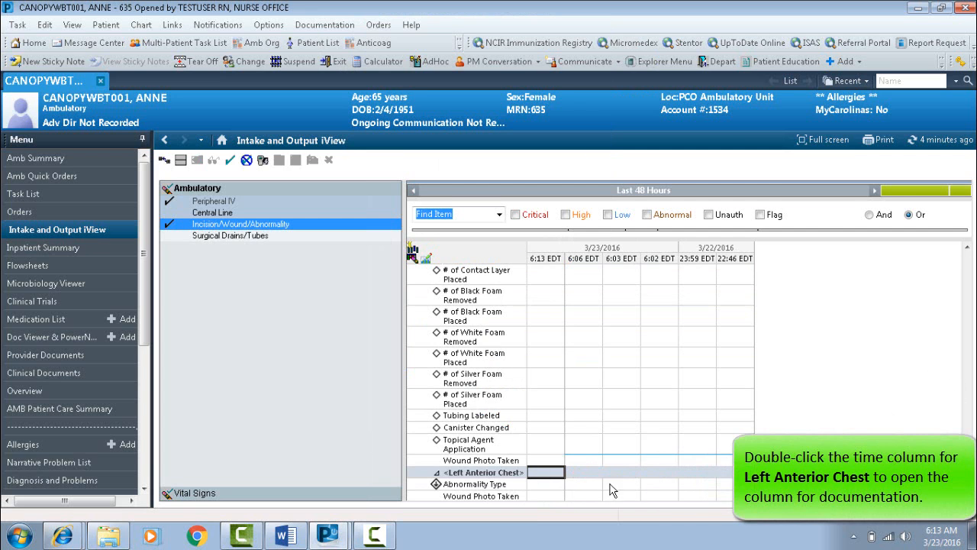
In the 6:13 column for Left Anterior Chest, document Abnormality Type as Surgical and Surgical Wound Type as Incision.
double_click(544, 473)
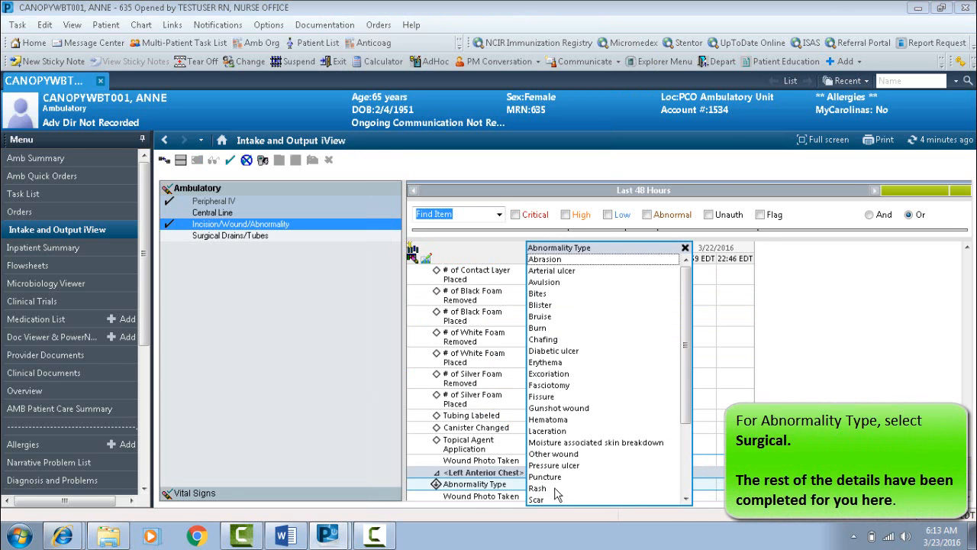
left_click(686, 500)
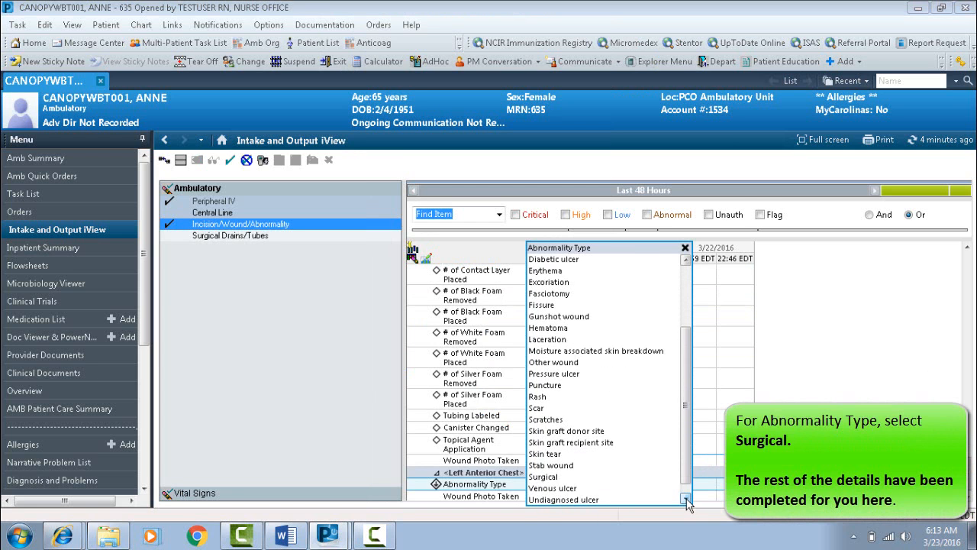
left_click(686, 500)
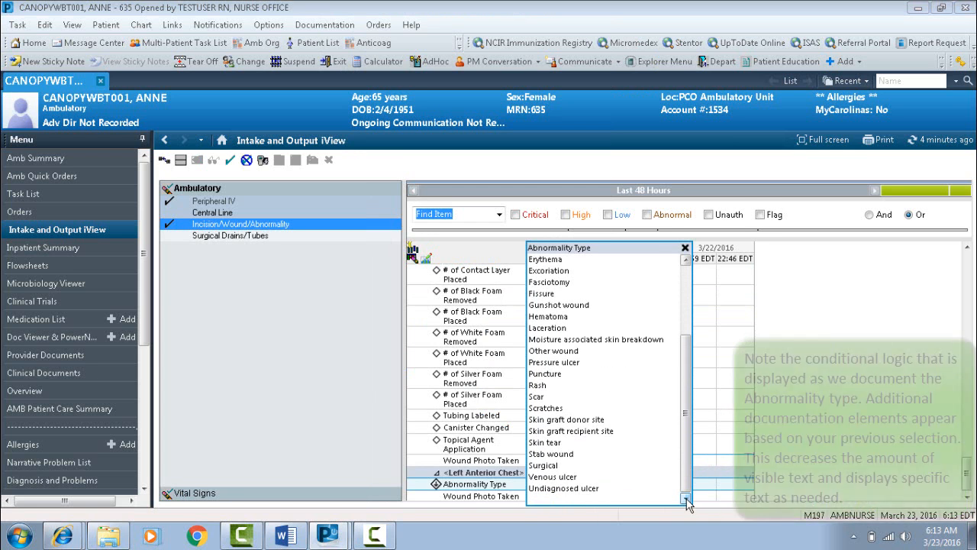
left_click(544, 466)
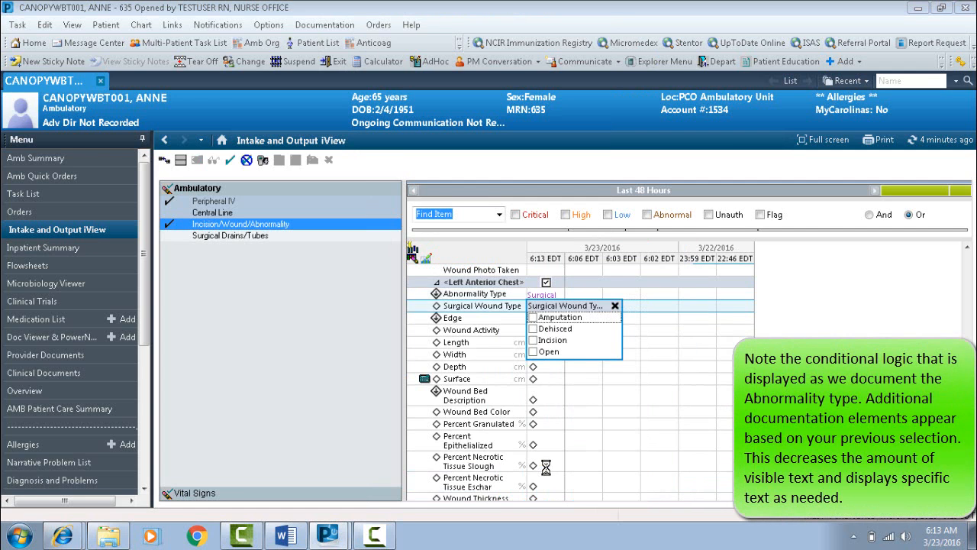
left_click(534, 341)
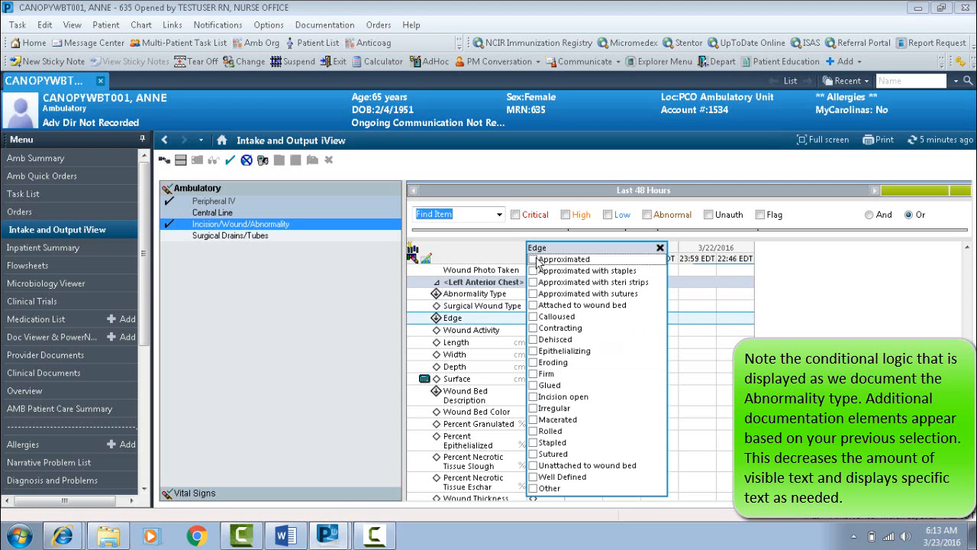
Document the chest wound's Edge as Approximated and leave Wound Activity blank.
left_click(534, 259)
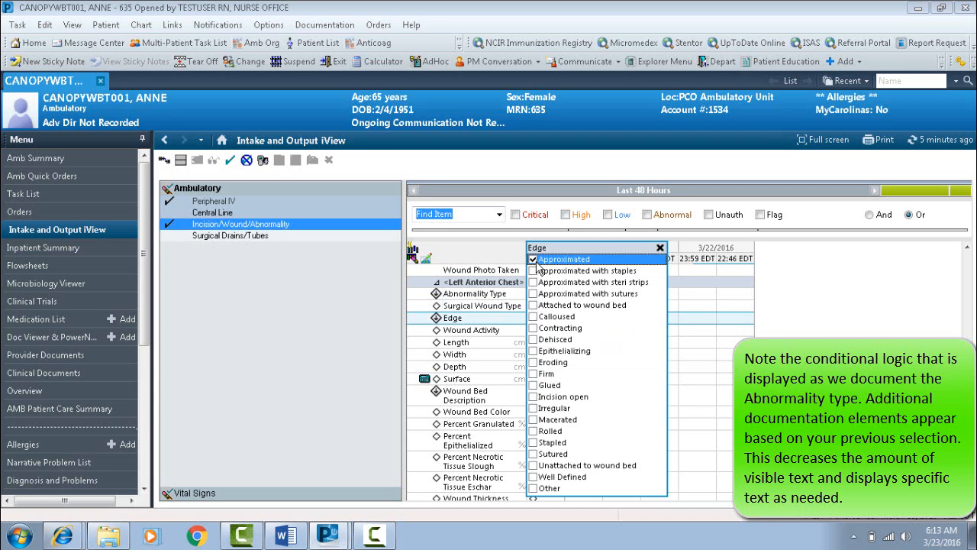
key("Return")
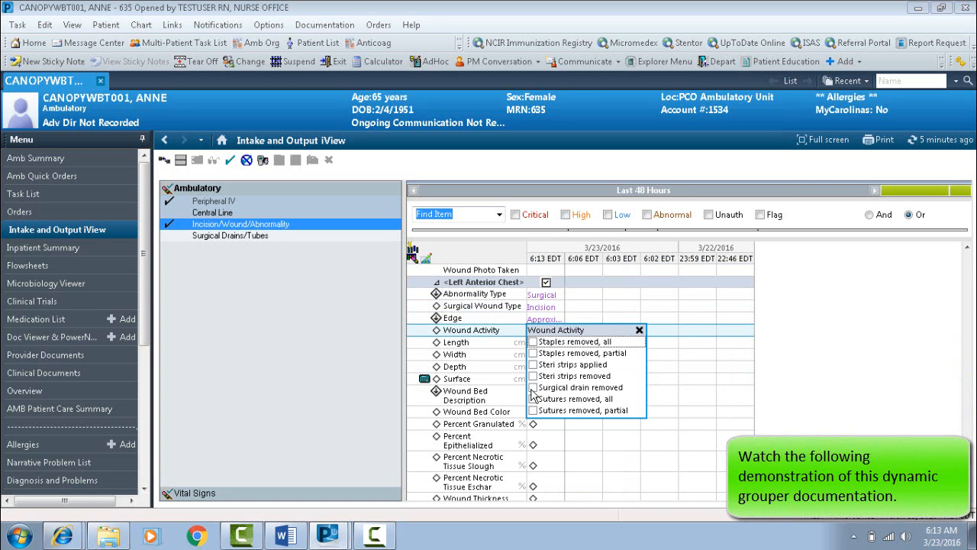
key("Return")
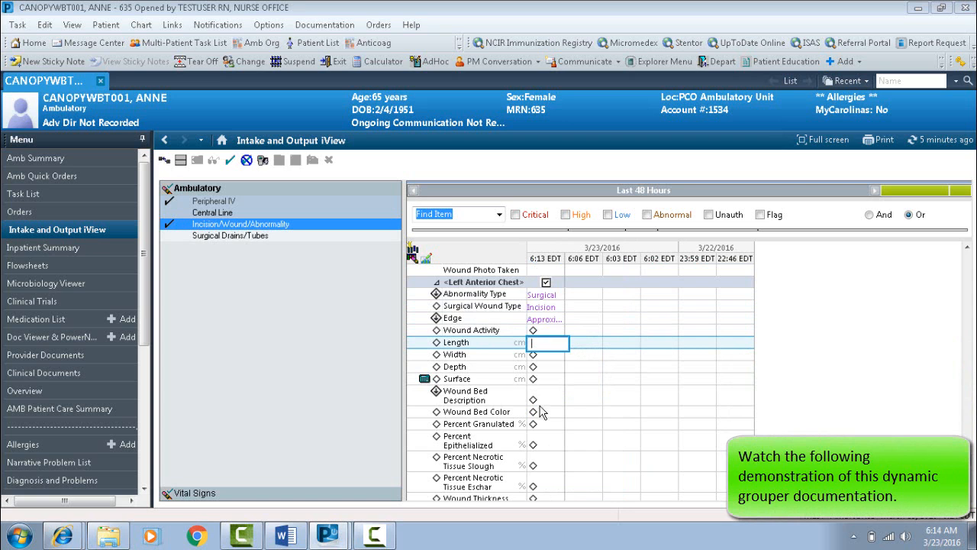
Document Surrounding Tissue Condition as Dry and Intact, and Surrounding Tissue Color as Normal, for the chest wound.
scroll(561, 382, "down", 5)
left_click(552, 344)
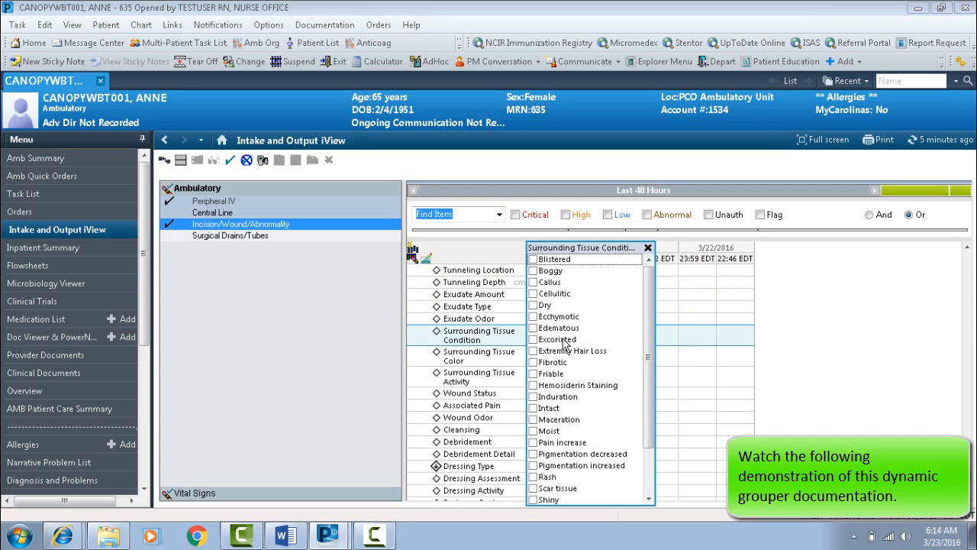
left_click(534, 304)
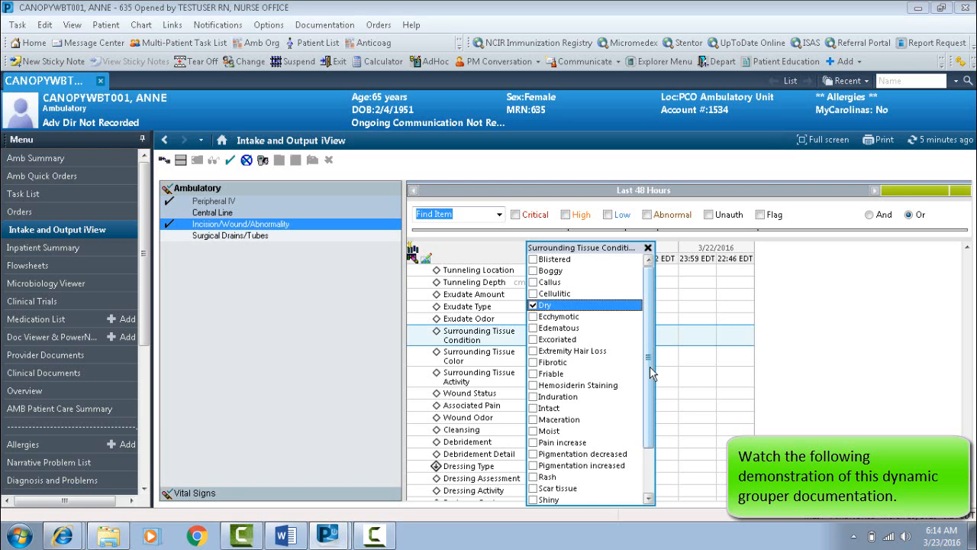
left_click_drag(653, 372, 649, 428)
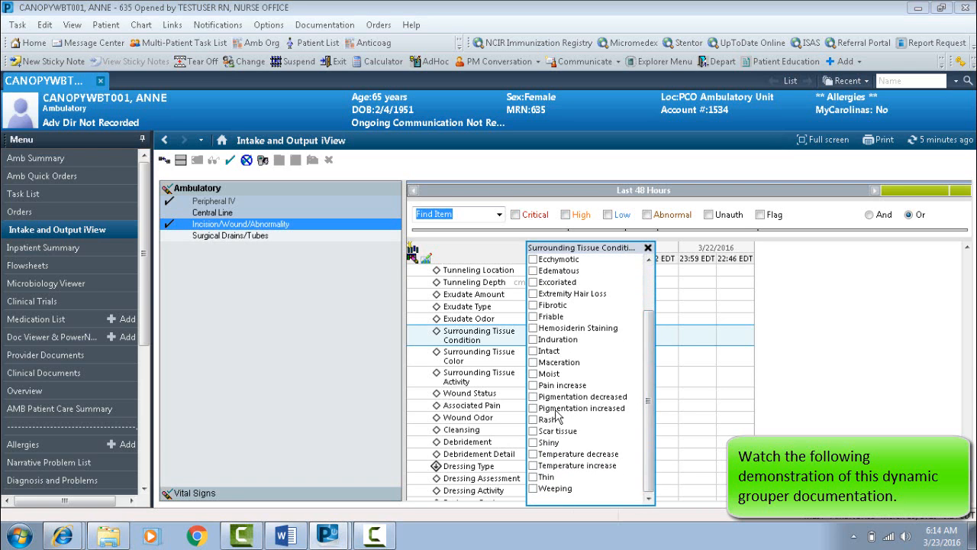
left_click(532, 351)
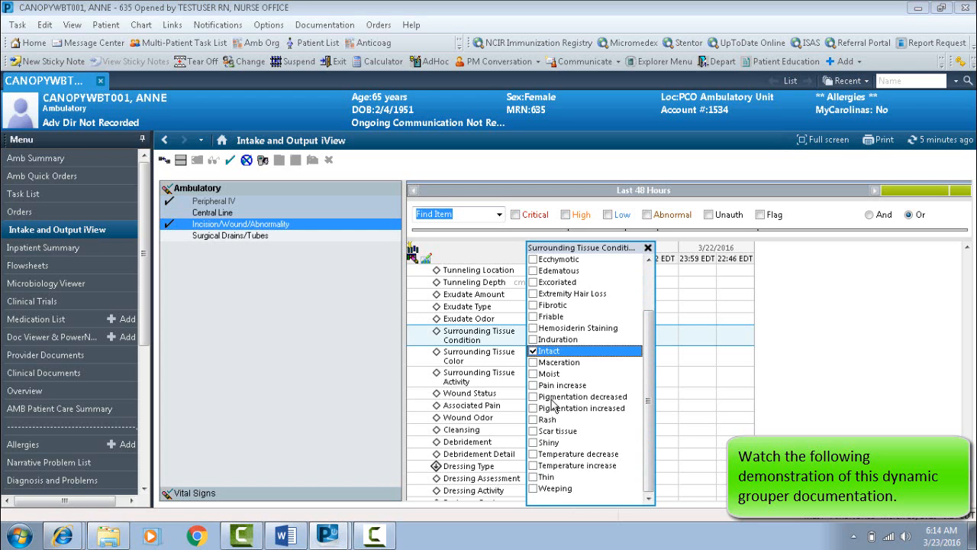
key("Return")
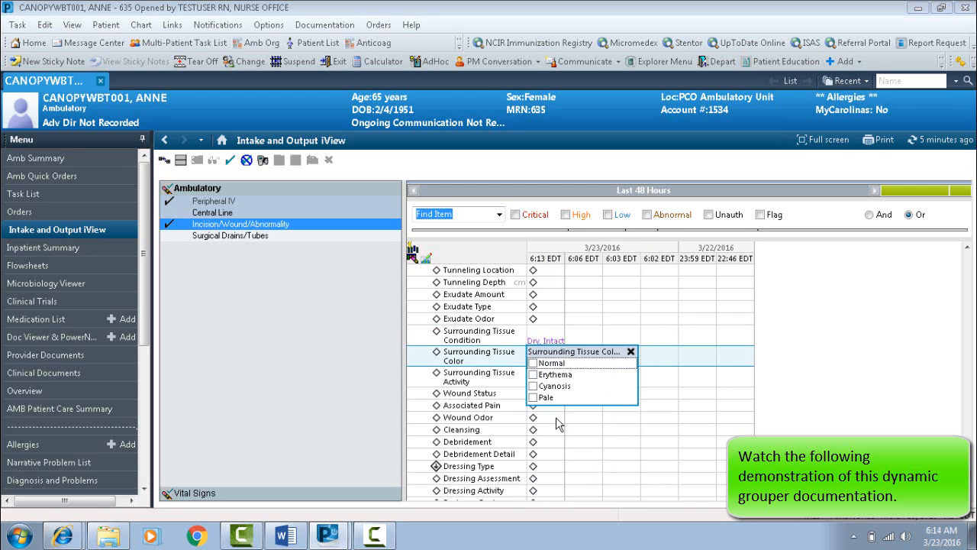
left_click(533, 364)
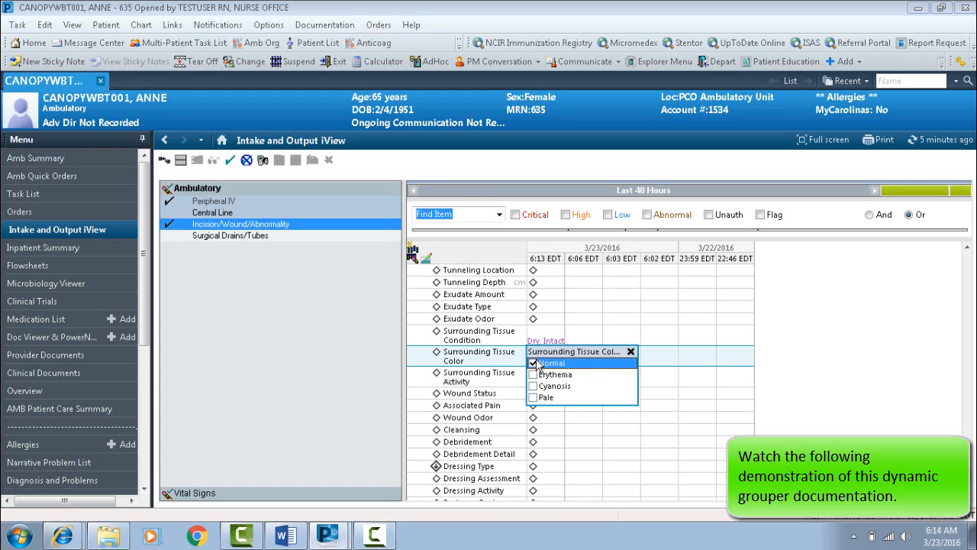
key("Return")
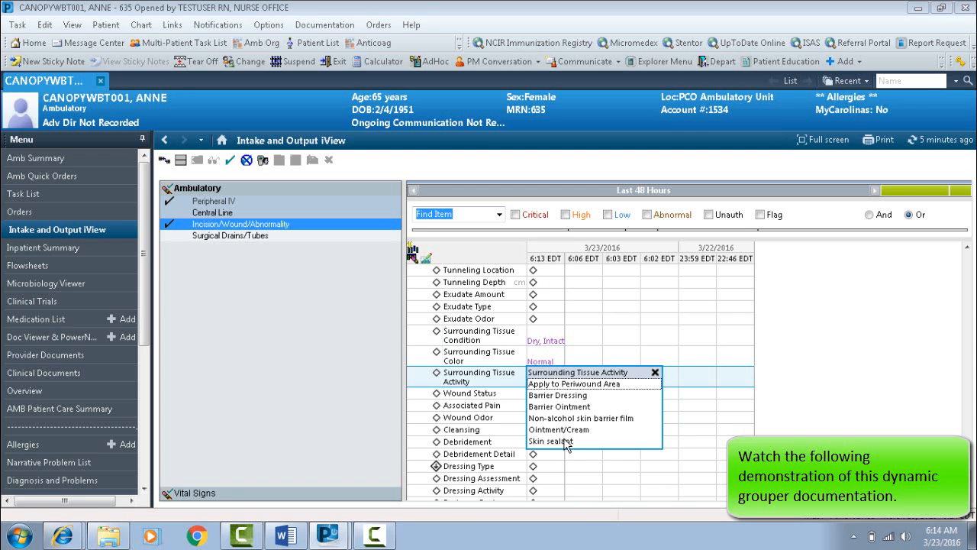
Skip Surrounding Tissue Activity, and document Wound Status as Closed and Improving and Associated Pain as None.
key("Return")
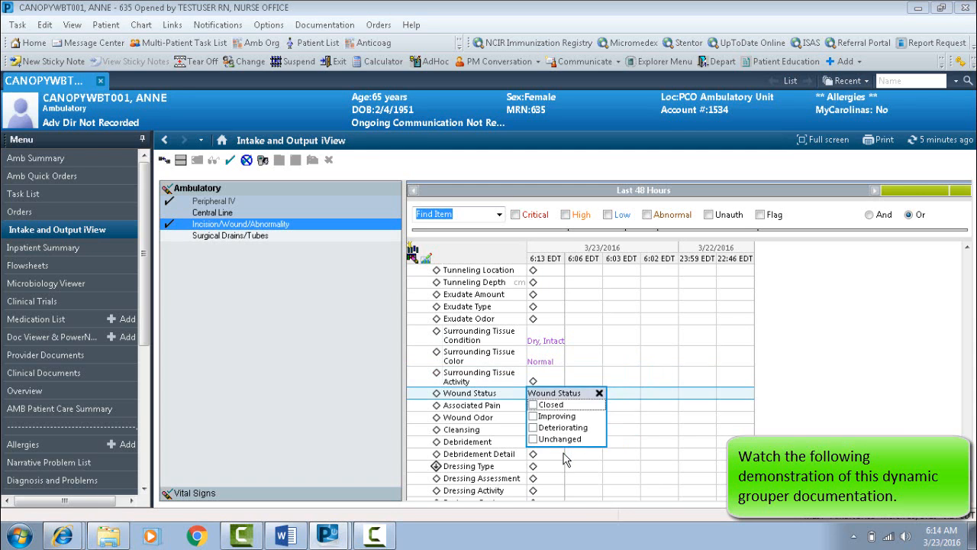
left_click(533, 406)
left_click(533, 416)
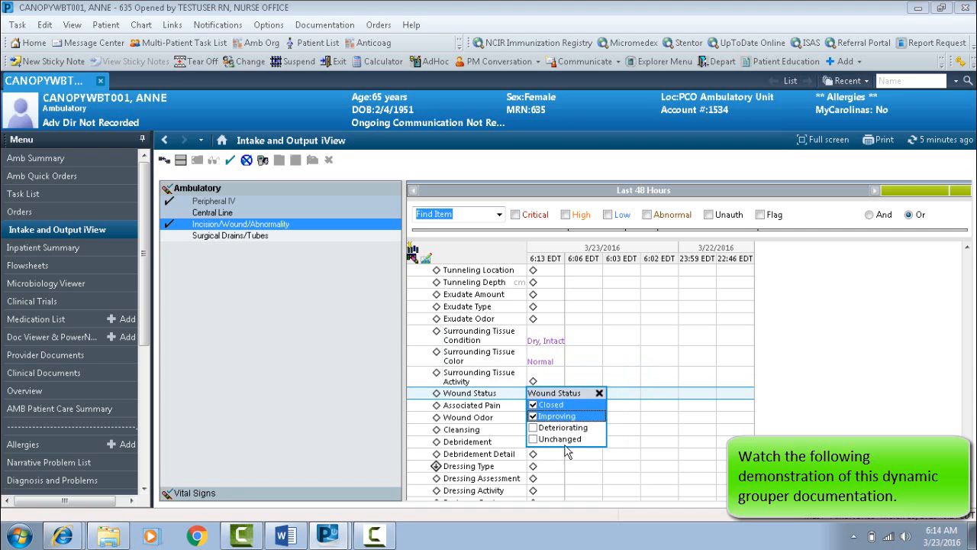
key("Return")
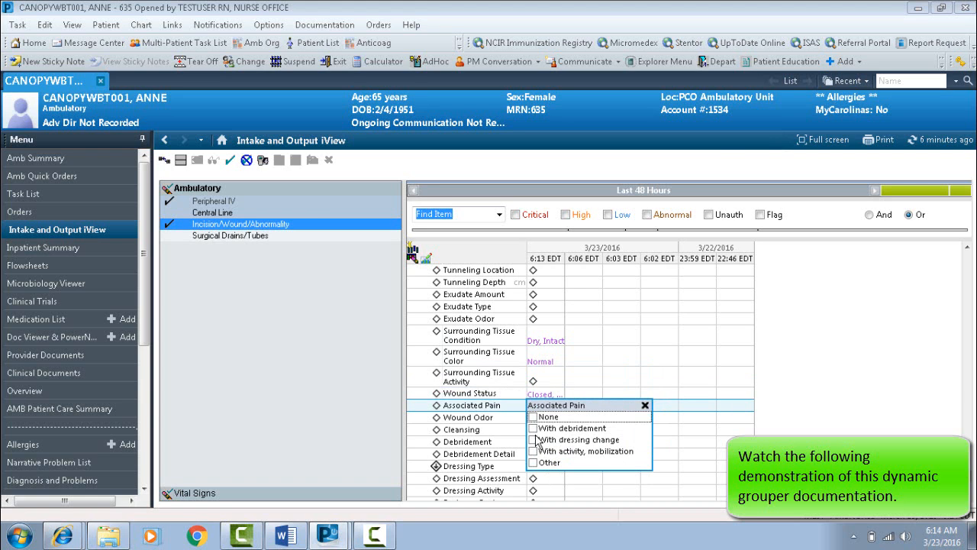
left_click(534, 417)
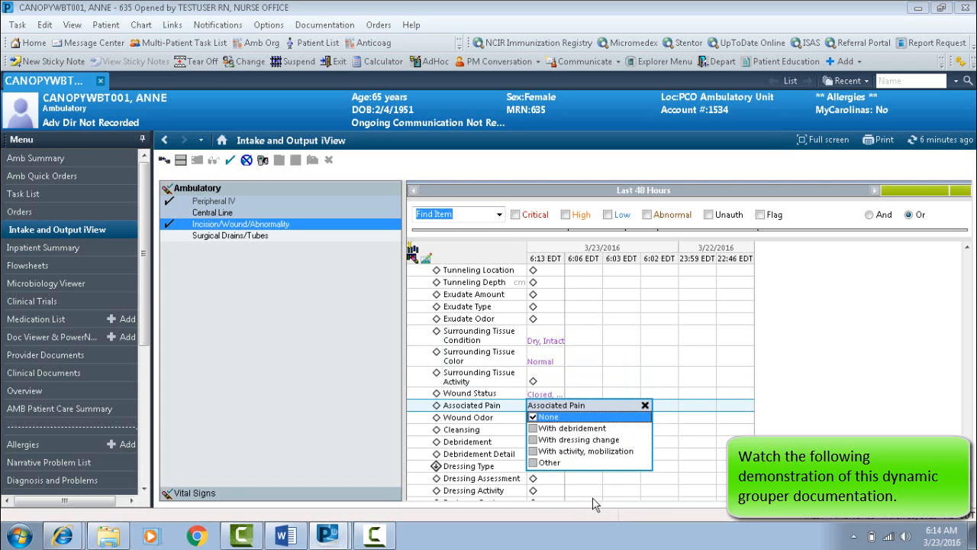
key("Tab")
key("Tab")
key("Tab")
key("Tab")
key("Tab")
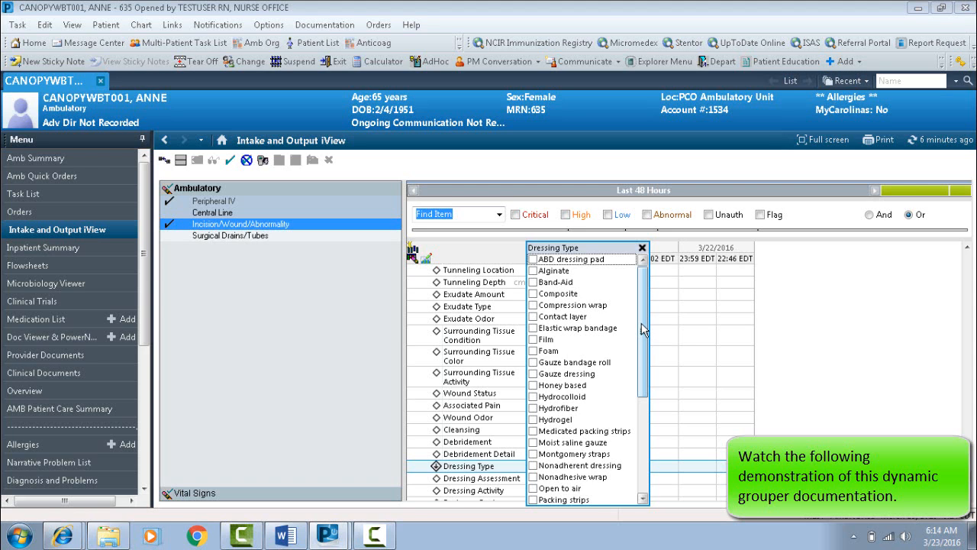
Skip ahead to Dressing Type for the chest wound and look through its full list of options.
left_click_drag(642, 329, 643, 489)
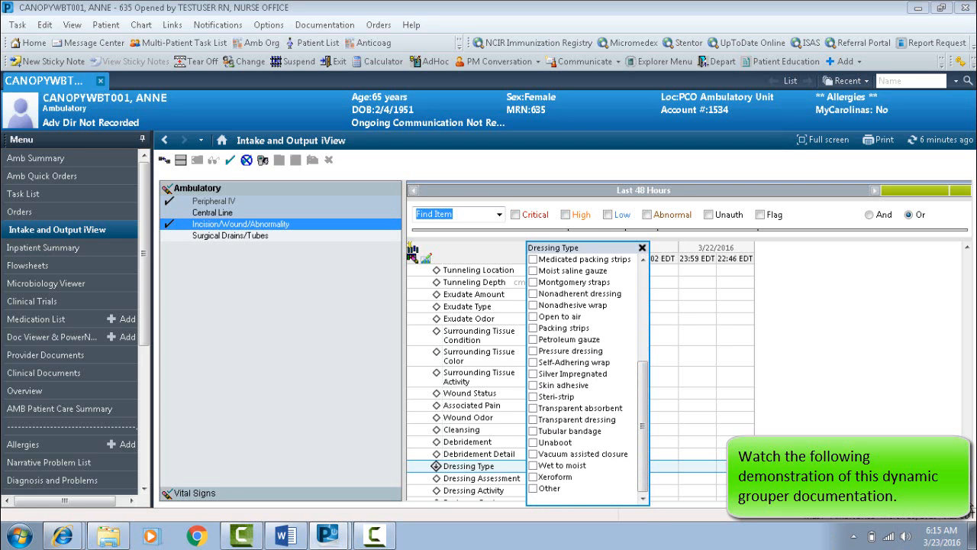
Document Dressing Assessment as Clean, Dry and Intact, and leave Dressing Activity, Drainage Device and Wound Suction blank.
left_click(967, 500)
left_click(968, 501)
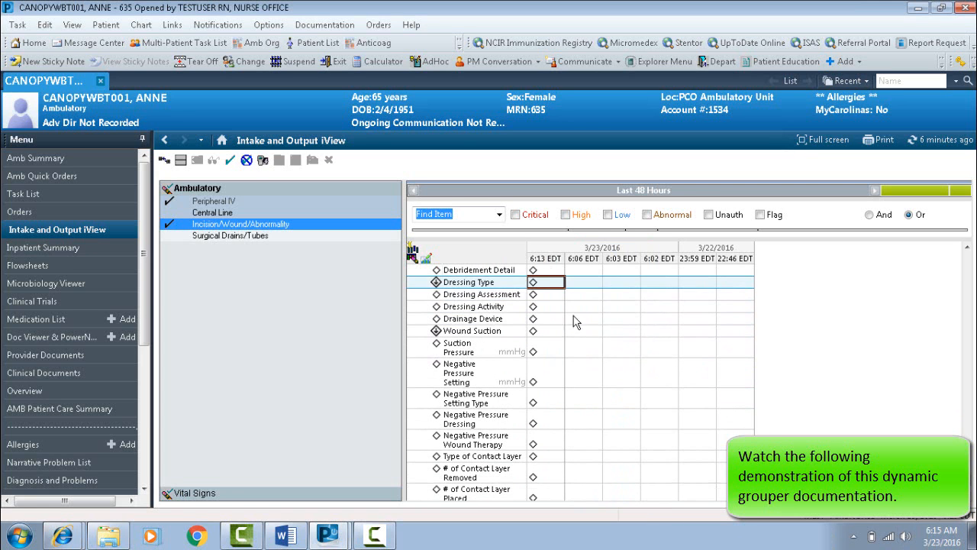
left_click(553, 297)
left_click(548, 306)
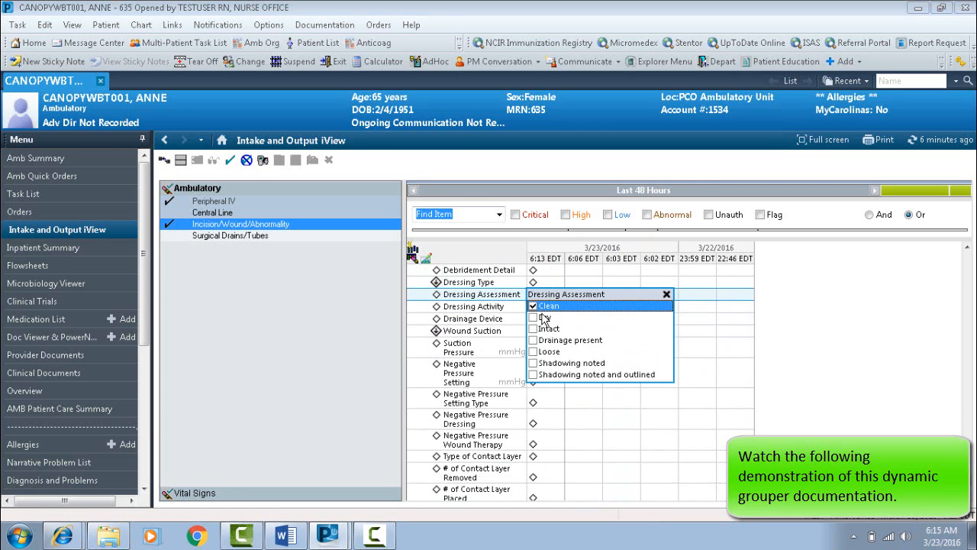
left_click(545, 318)
left_click(544, 329)
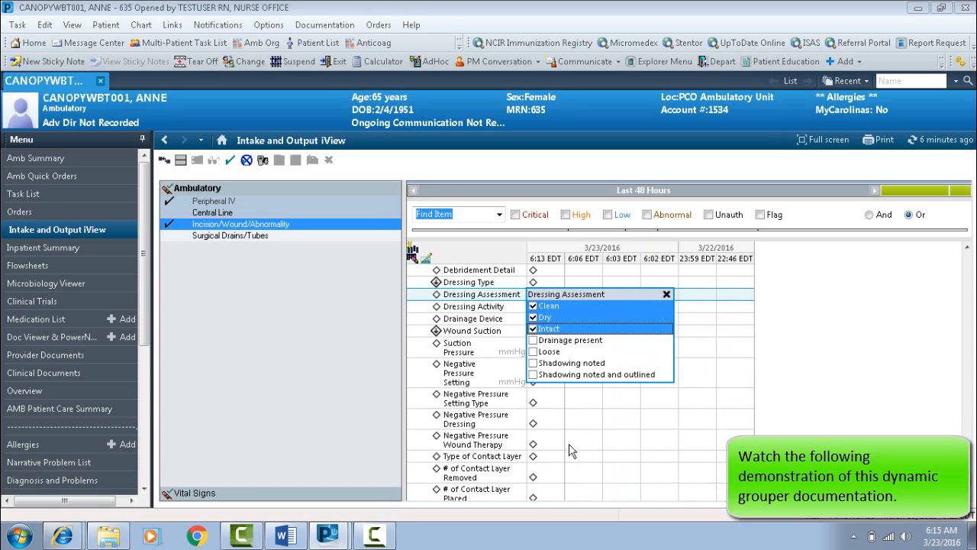
key("Return")
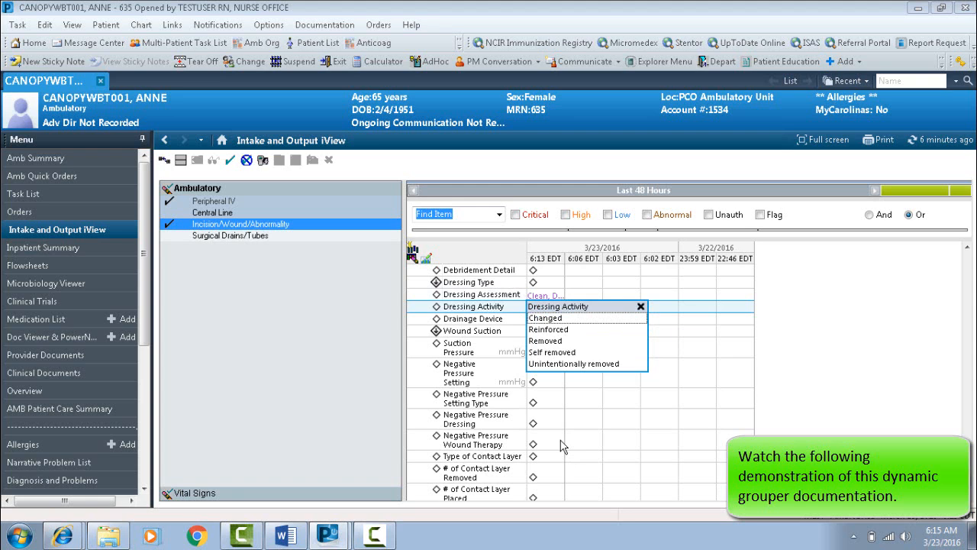
key("Return")
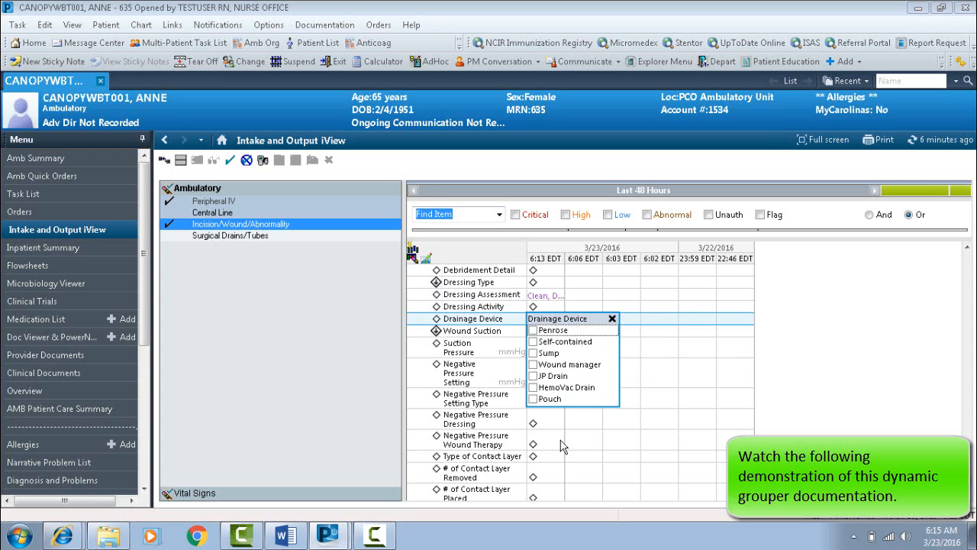
key("Return")
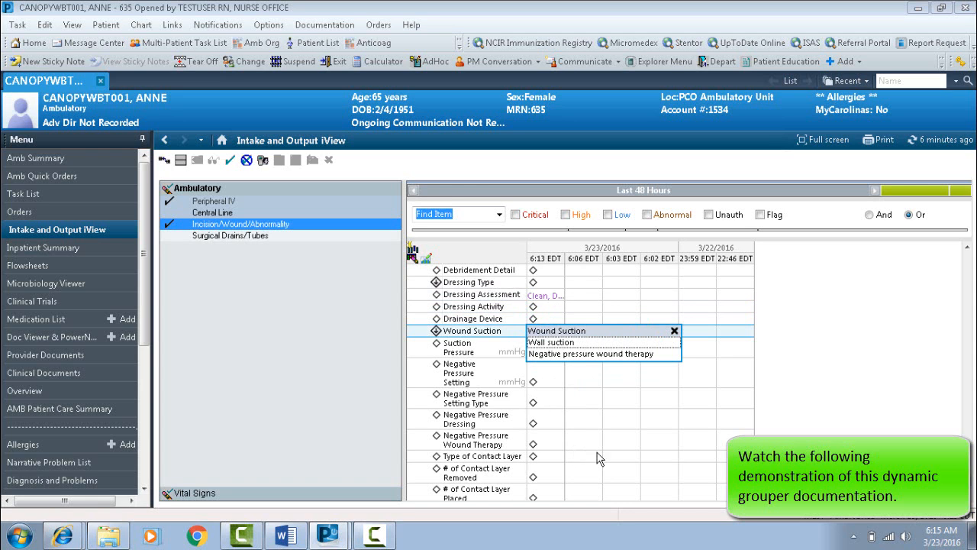
key("Return")
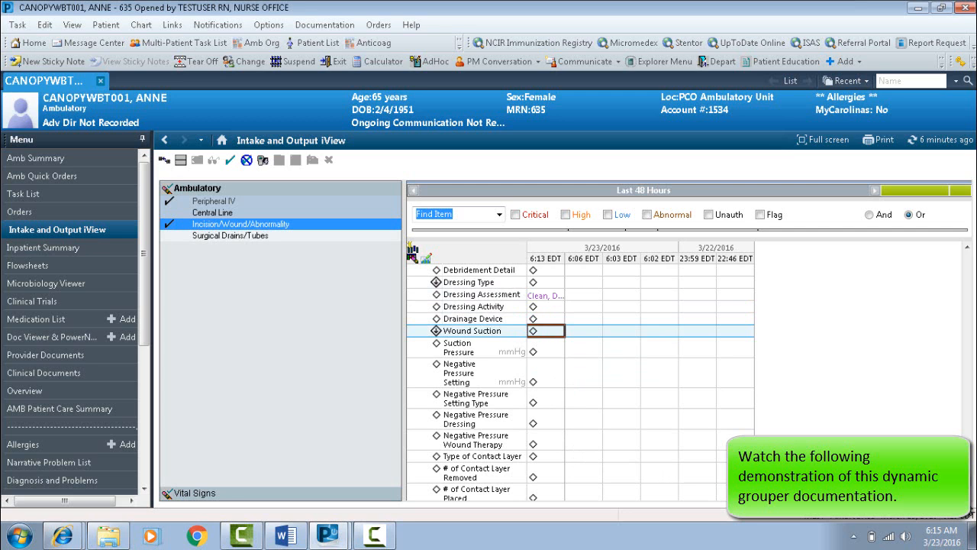
Leave the remaining suction, foam and wound photo fields blank and sign the left anterior chest wound documentation.
scroll(580, 382, "down", 5)
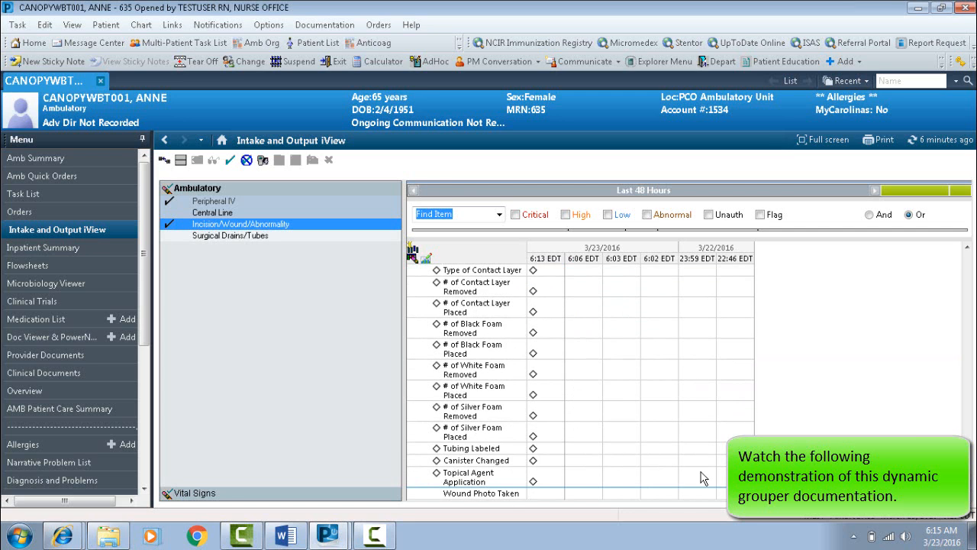
left_click(230, 160)
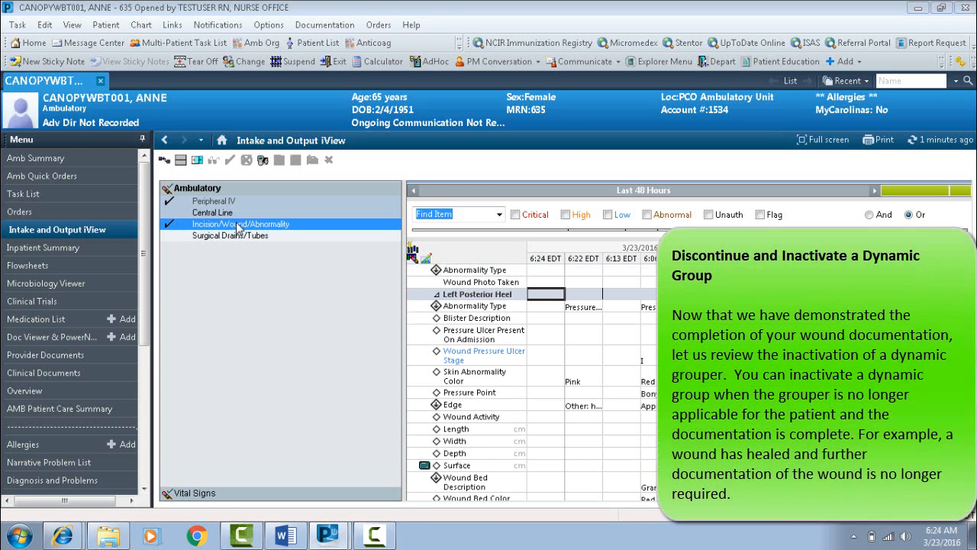
Inactivate the Left Posterior Heel dynamic group in the Incision/Wound/Abnormality section.
left_click(238, 224)
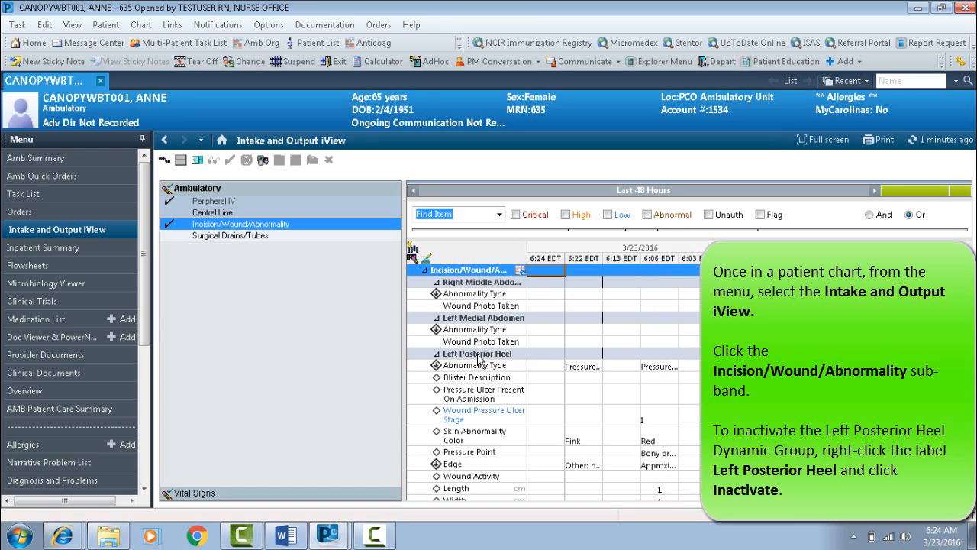
right_click(478, 359)
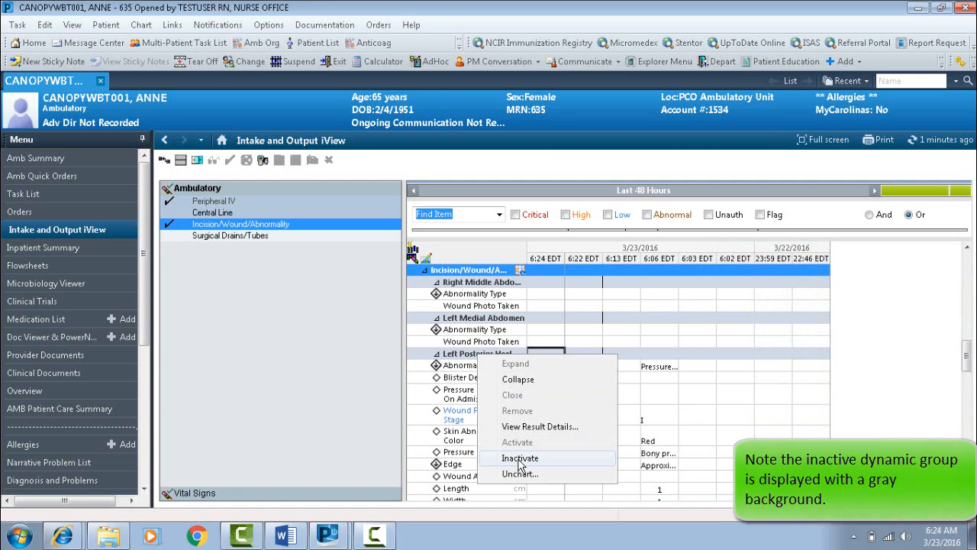
left_click(519, 463)
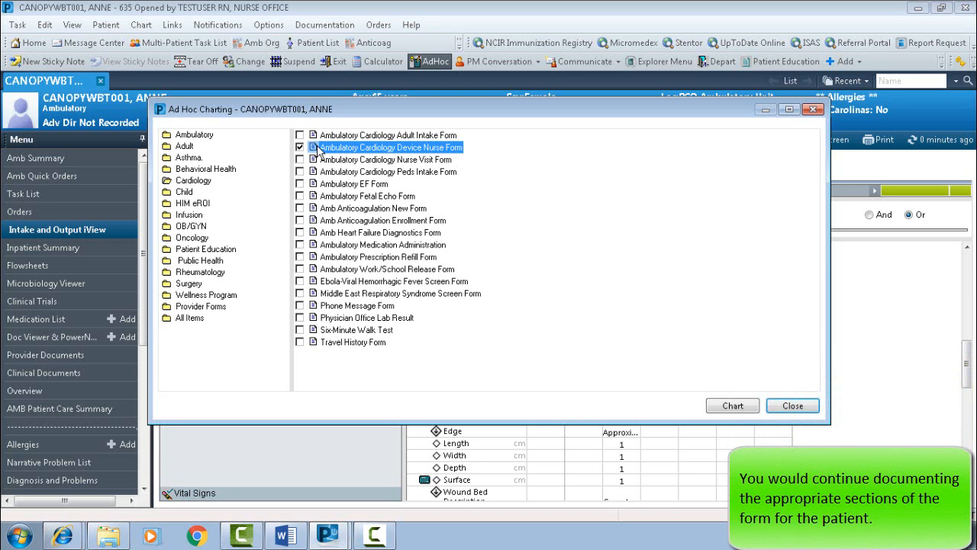
In the Ambulatory Cardiology Device Nurse Form's Cardiology Wound section, mark Generator Change Out/Upgrade as Yes and select Diabetes as a condition impacting healing.
double_click(316, 146)
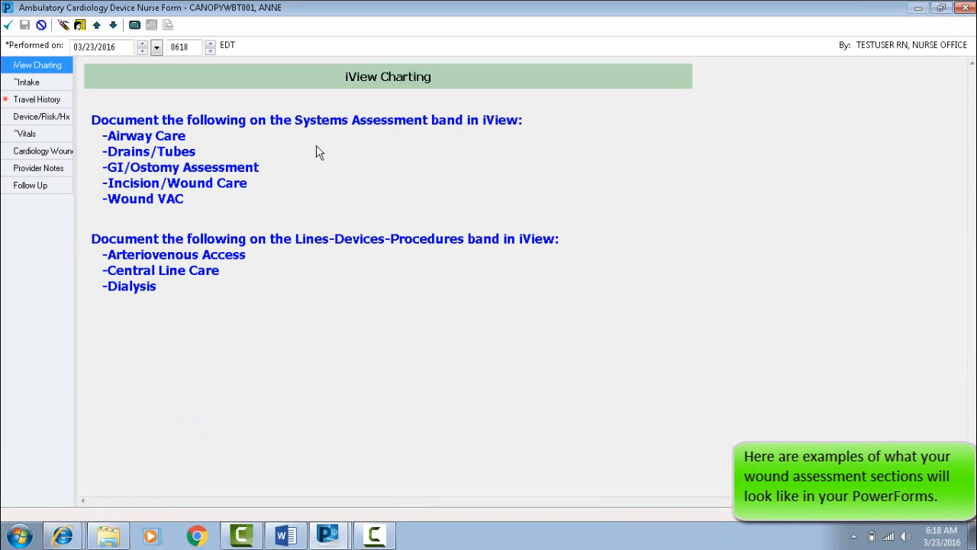
left_click(41, 150)
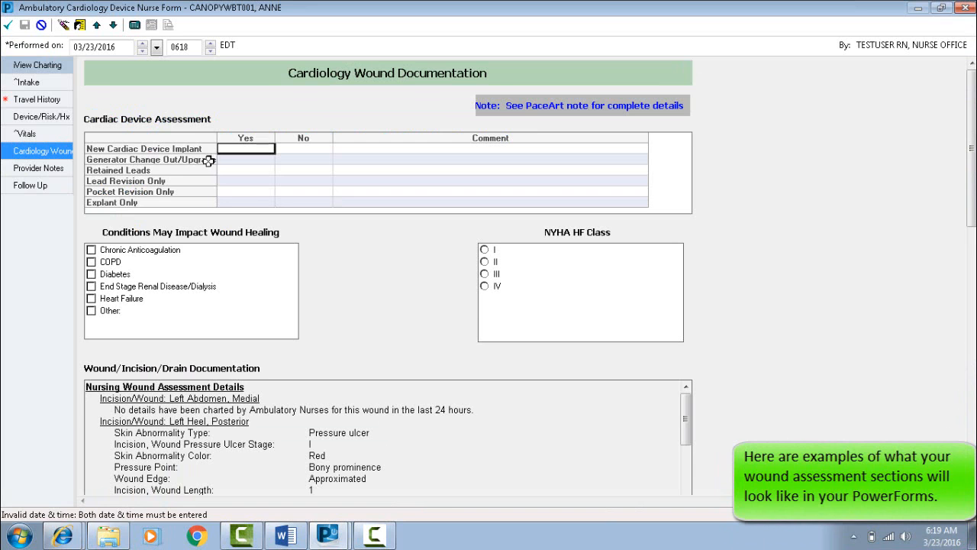
left_click(226, 161)
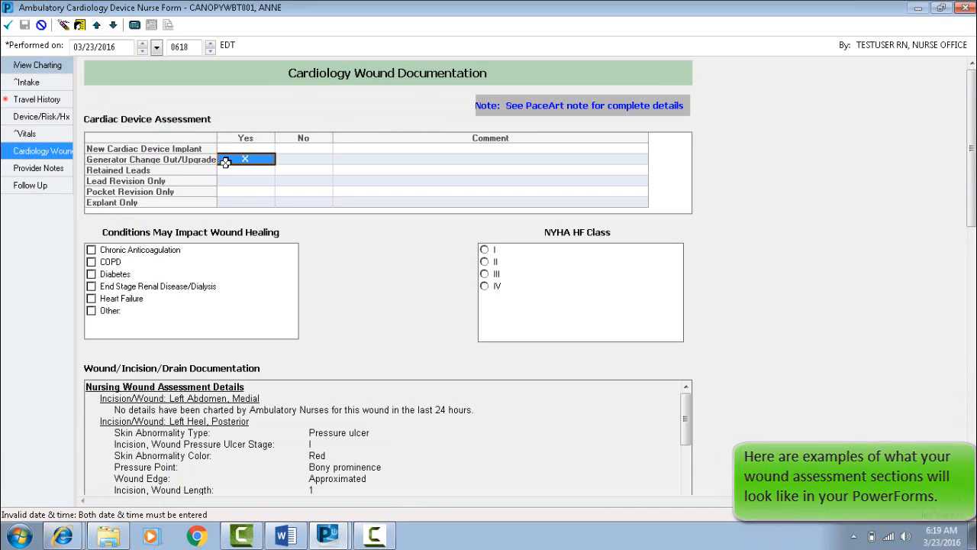
left_click(92, 274)
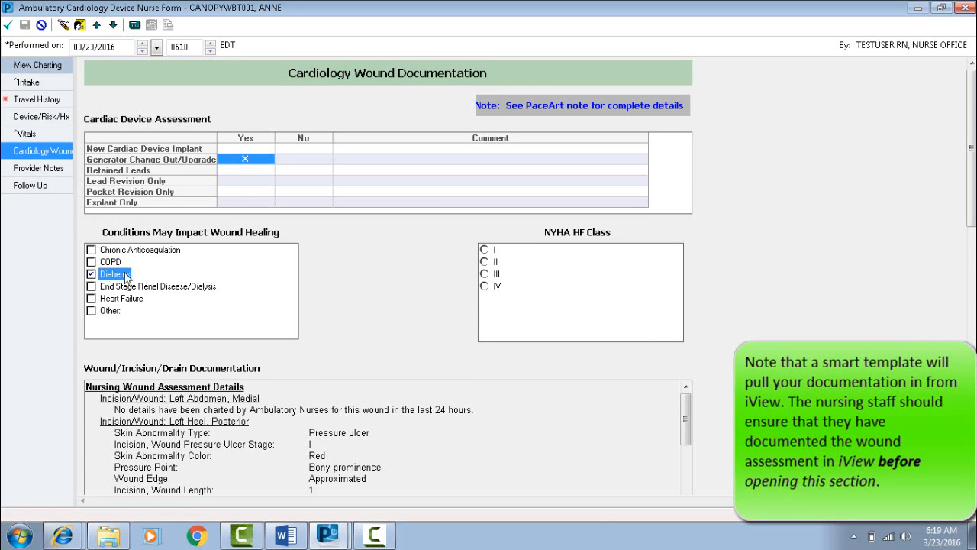
Review the Nursing Wound Assessment Details pulled in from iView, through to the left anterior chest incision.
scroll(771, 339, "down", 3)
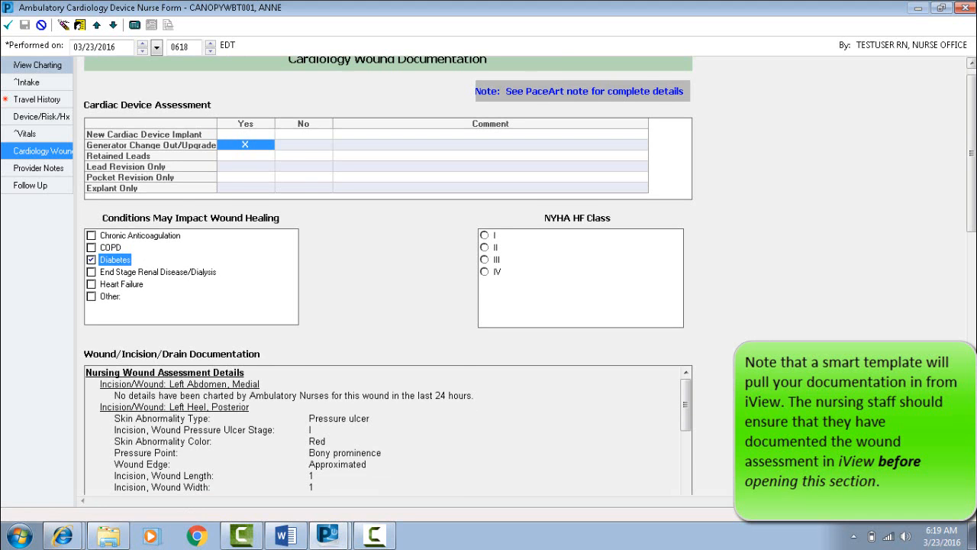
scroll(388, 274, "down", 3)
left_click_drag(684, 225, 686, 296)
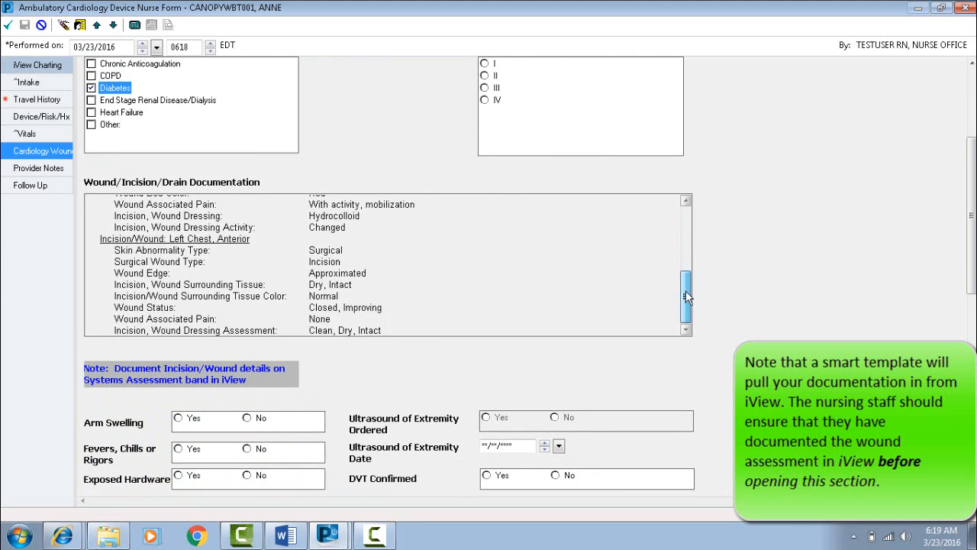